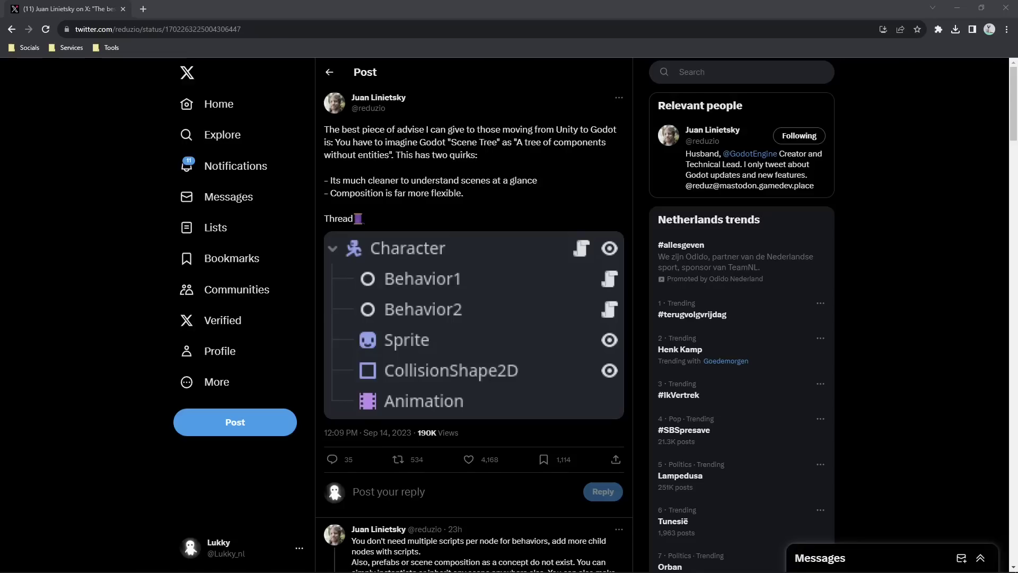
- Skim the post thread about Godot's scene tree and return to its first post
scroll(474, 318, down, 10)
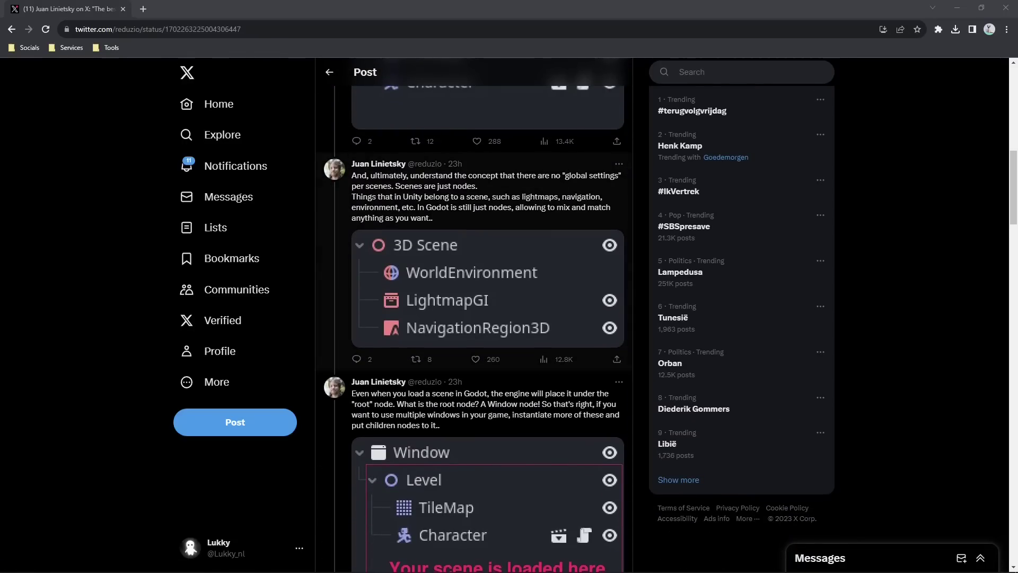
scroll(474, 318, up, 5)
scroll(474, 318, up, 5)
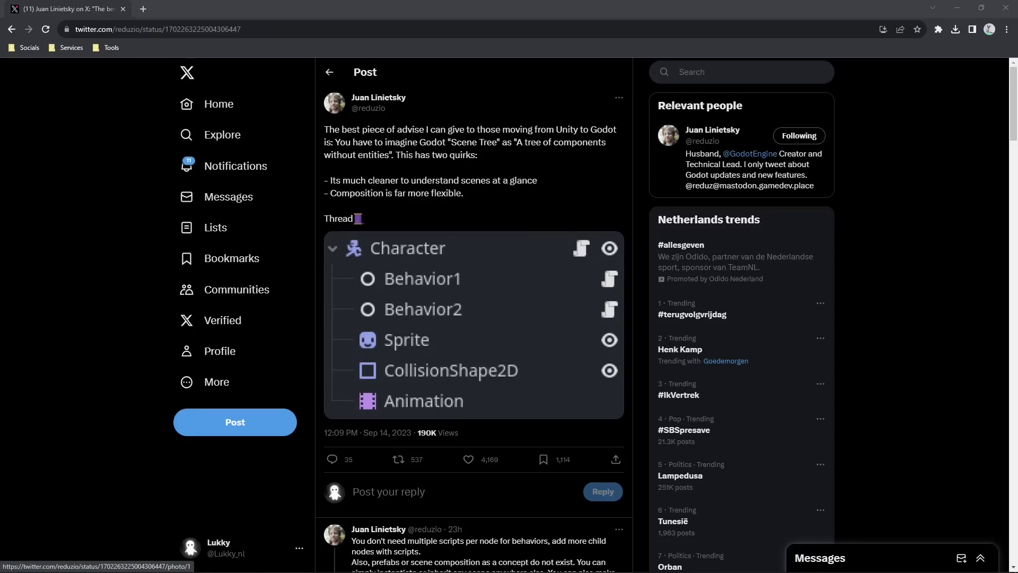
- Switch to Godot and expand the enemy_a and enemy_b nodes in the main scene to show their children
key(alt+Tab)
key(Tab)
key(Tab)
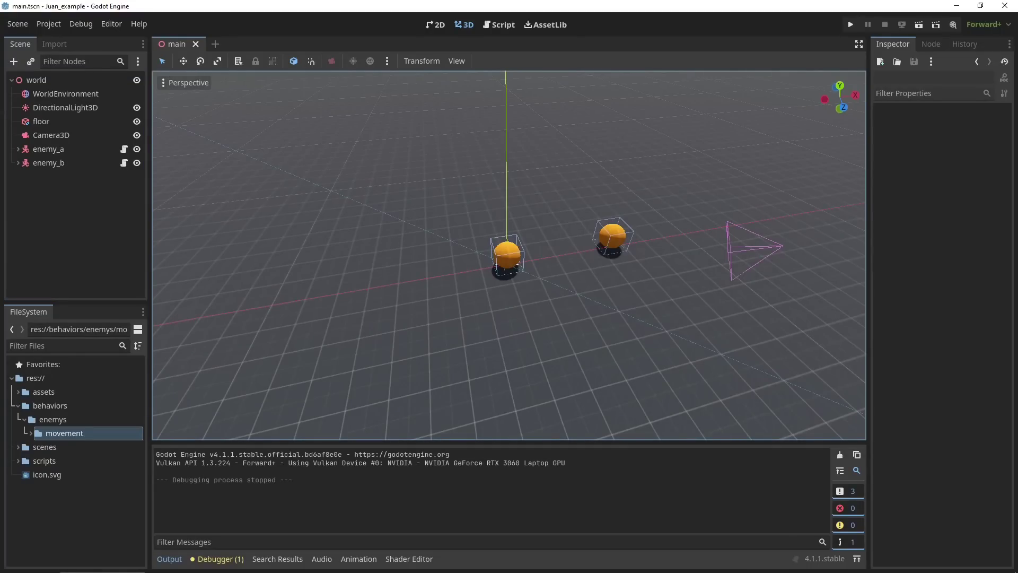
middle_drag(561, 270, 537, 264)
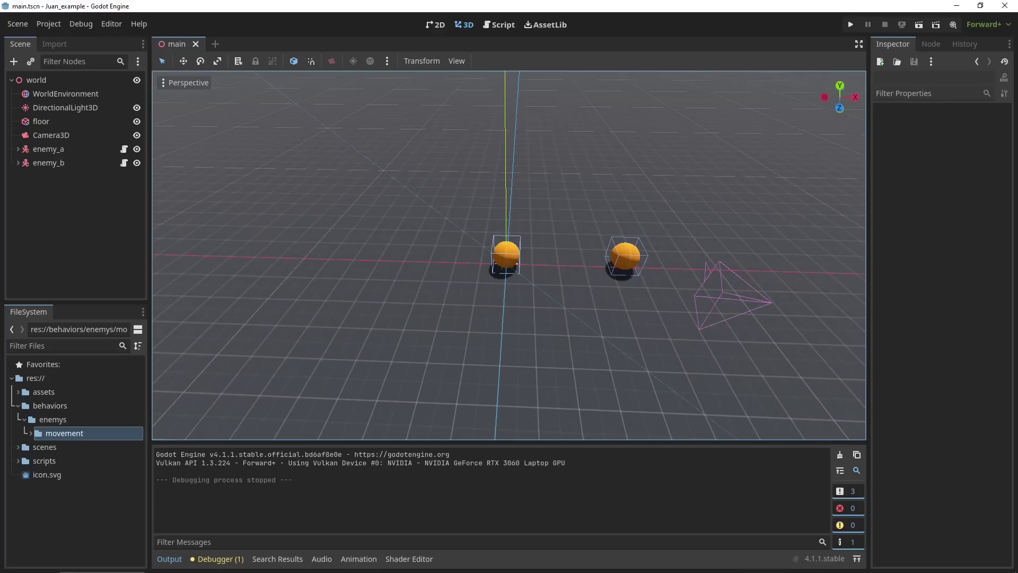
click(18, 149)
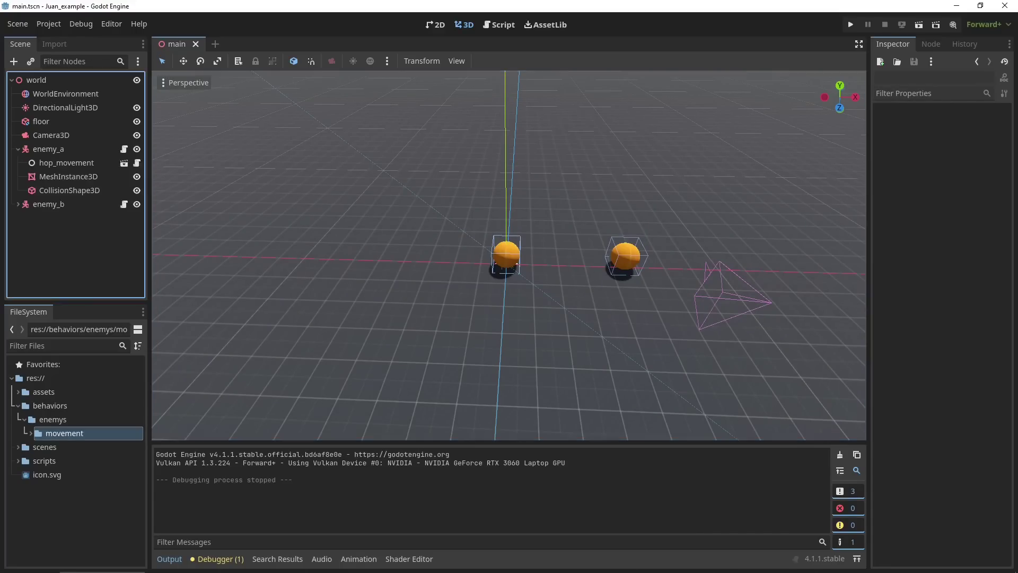
click(18, 204)
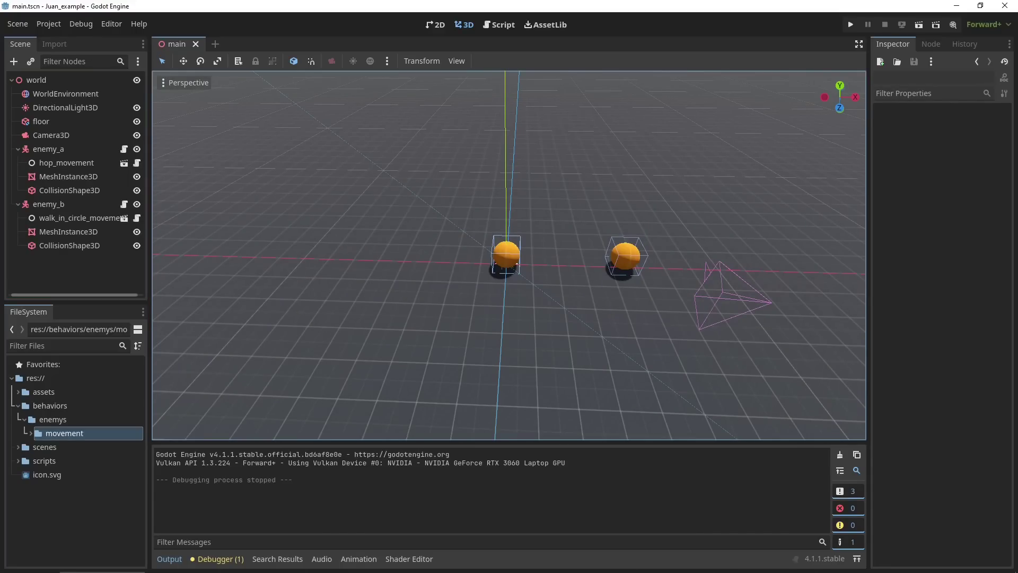
- Open enemy_b's script enemy.gd and review its direction variable, gravity handling and _physics_process code
click(124, 204)
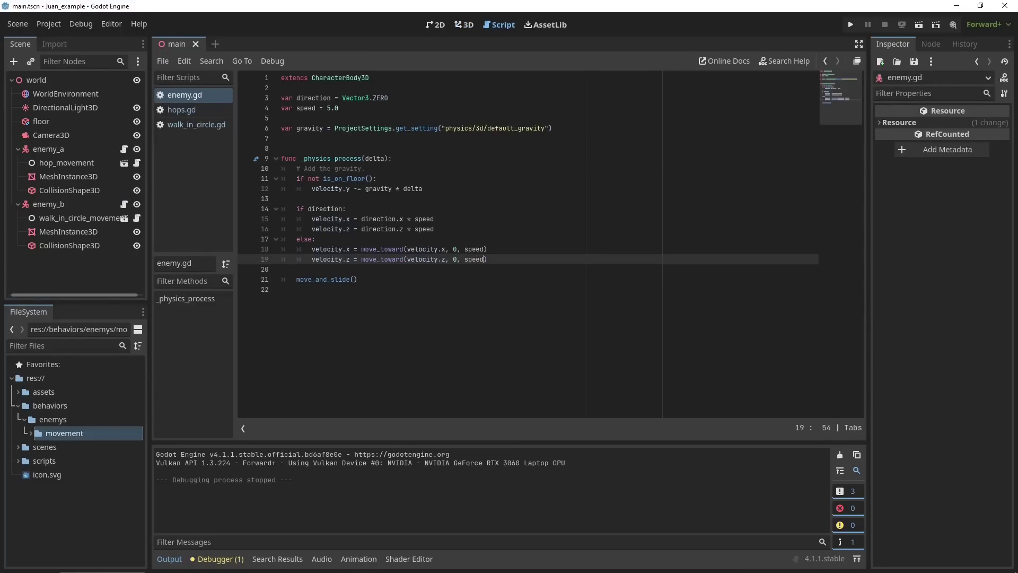
drag(282, 289, 281, 158)
double_click(327, 189)
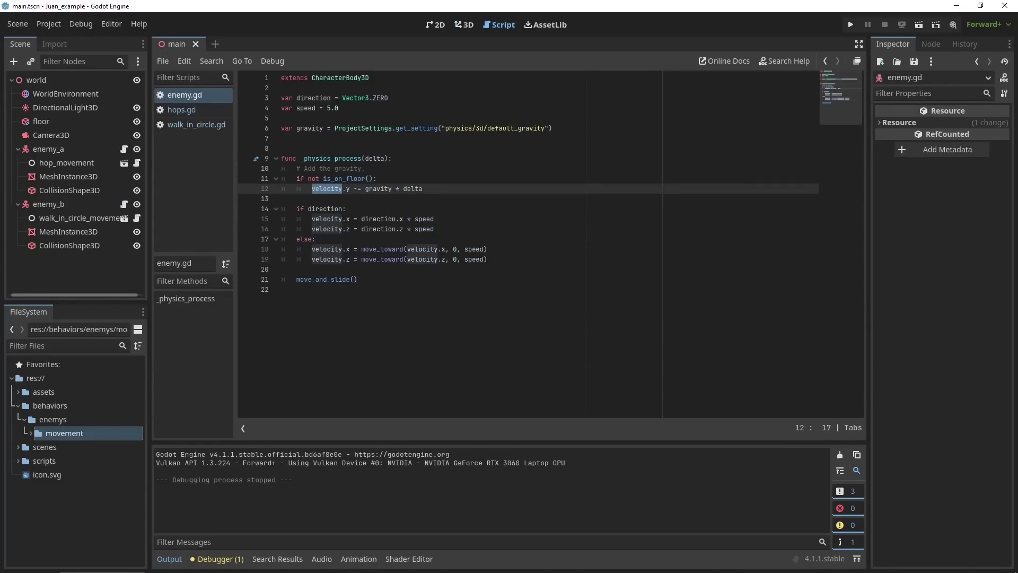
double_click(314, 98)
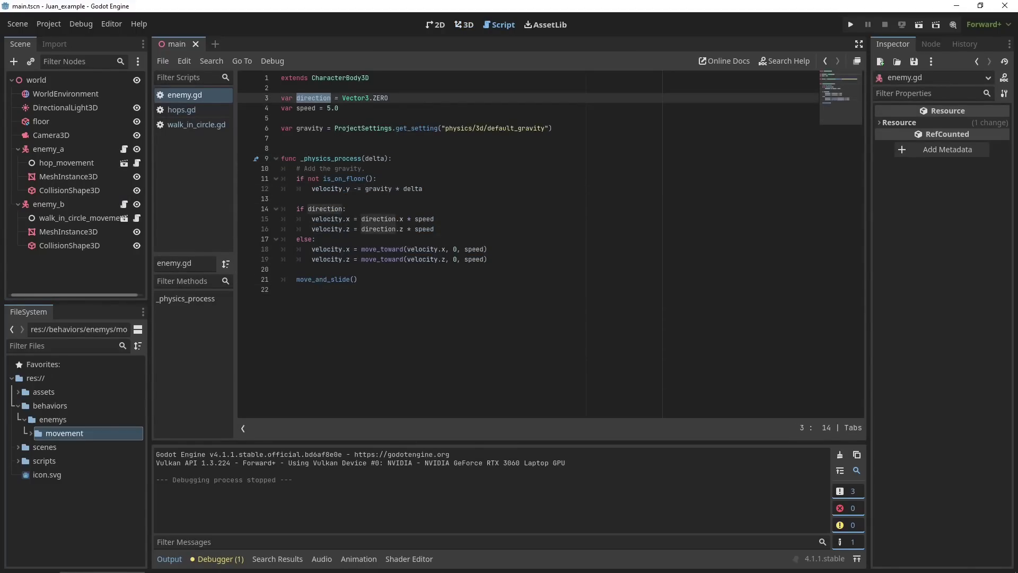
key(ctrl+End)
key(shift+Up)
key(shift+Up)
key(shift+Up)
key(shift+Up)
key(shift+Up)
key(shift+Up)
key(shift+Up)
key(shift+Up)
key(shift+Up)
key(shift+Up)
key(shift+Up)
key(shift+Up)
key(shift+Up)
key(shift+Up)
key(shift+Up)
key(shift+Up)
key(shift+Up)
key(shift+Up)
key(shift+Up)
key(shift+Up)
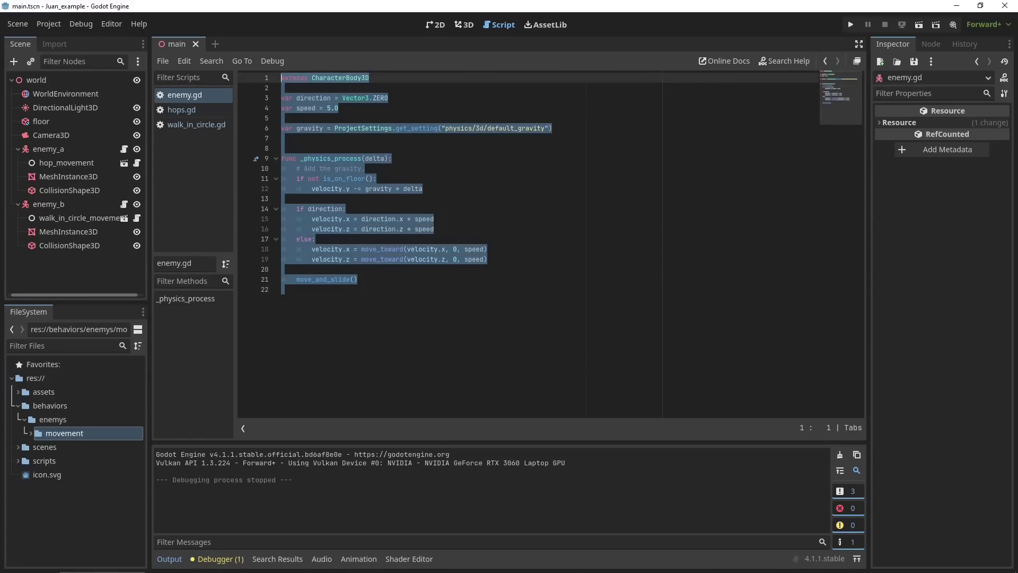
click(282, 199)
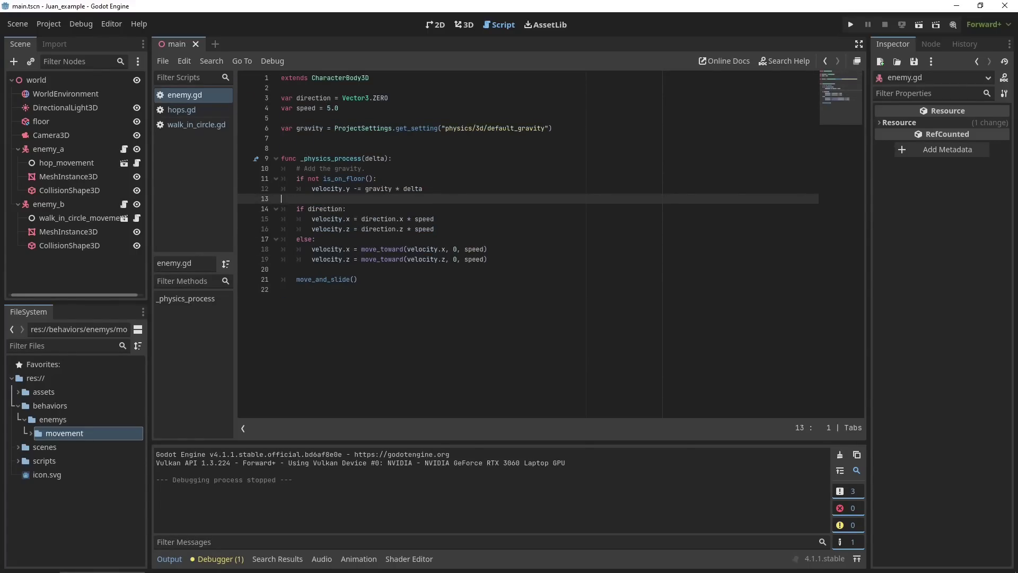
click(377, 179)
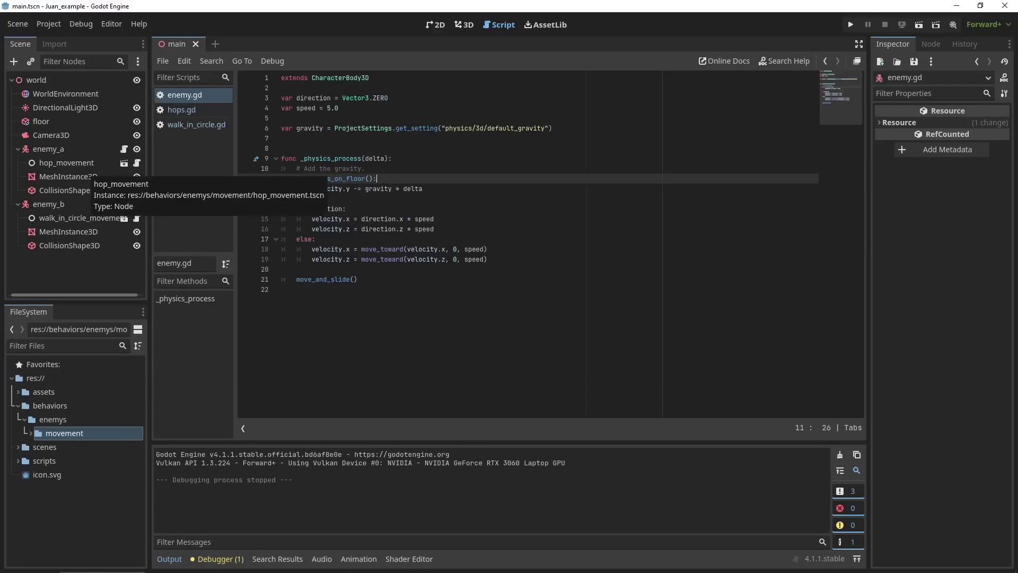
- Open the script of enemy_a's hop_movement node and review its exported variables and _process function
click(66, 163)
click(137, 162)
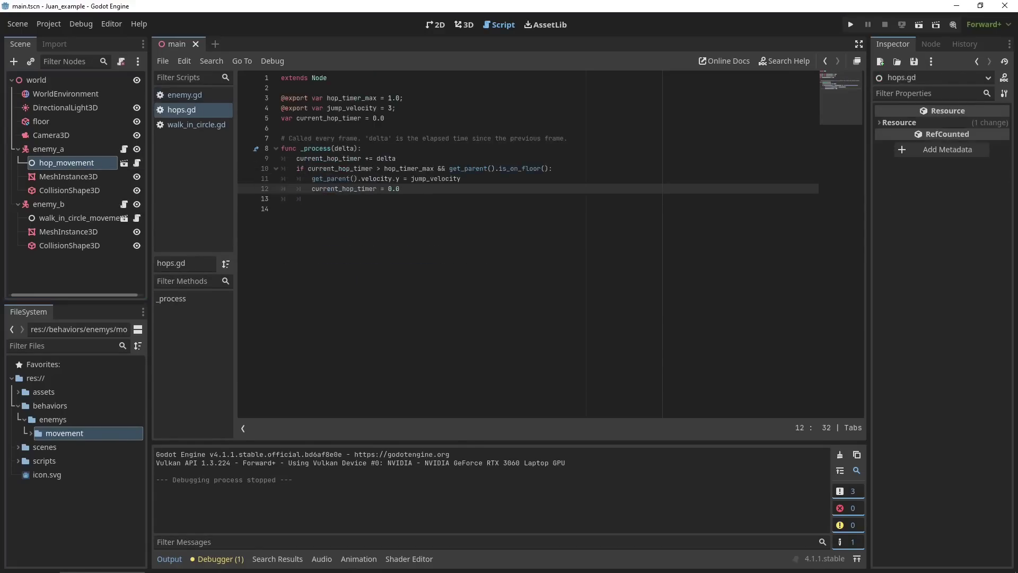
drag(282, 208, 282, 87)
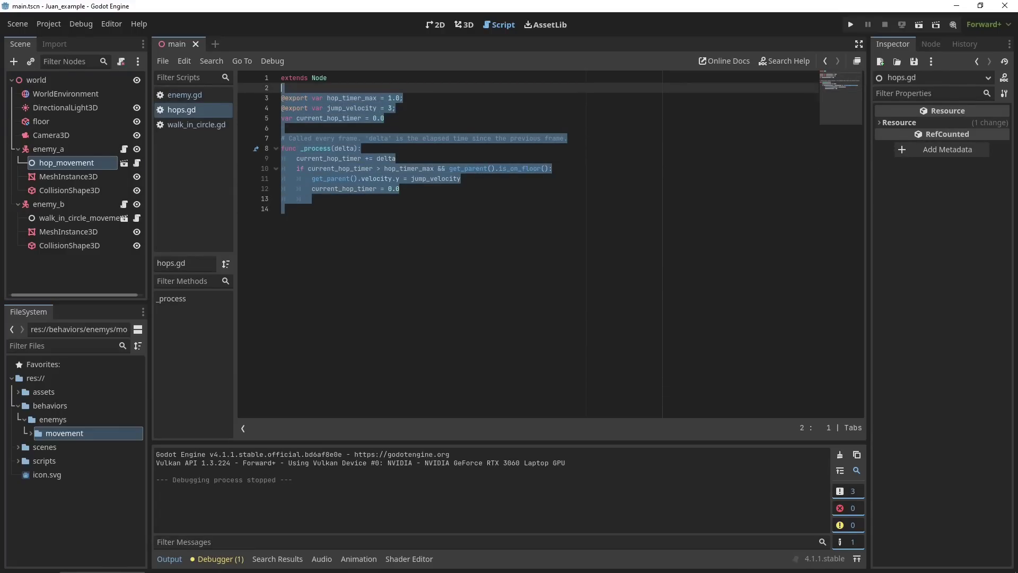
click(362, 148)
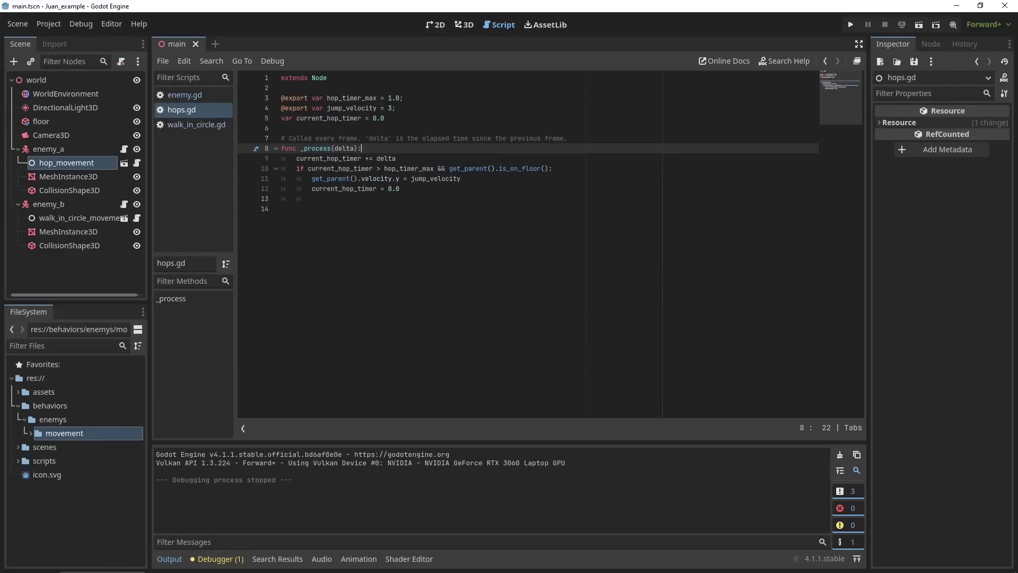
drag(312, 198, 282, 138)
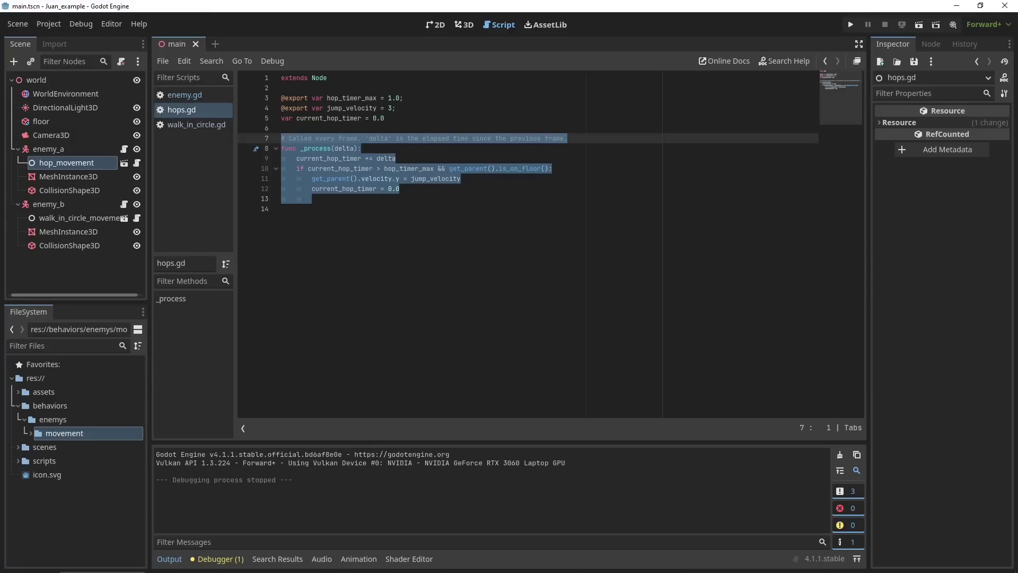
click(312, 199)
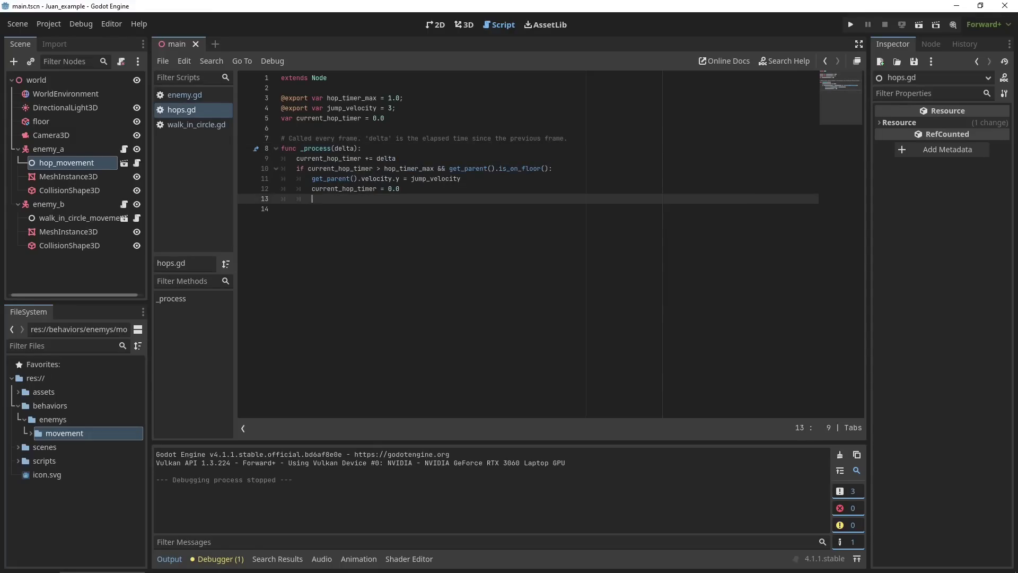
- Review the walk_in_circle.gd script of enemy_b's walk_in_circle_movement node, especially the line setting the parent's direction
click(78, 218)
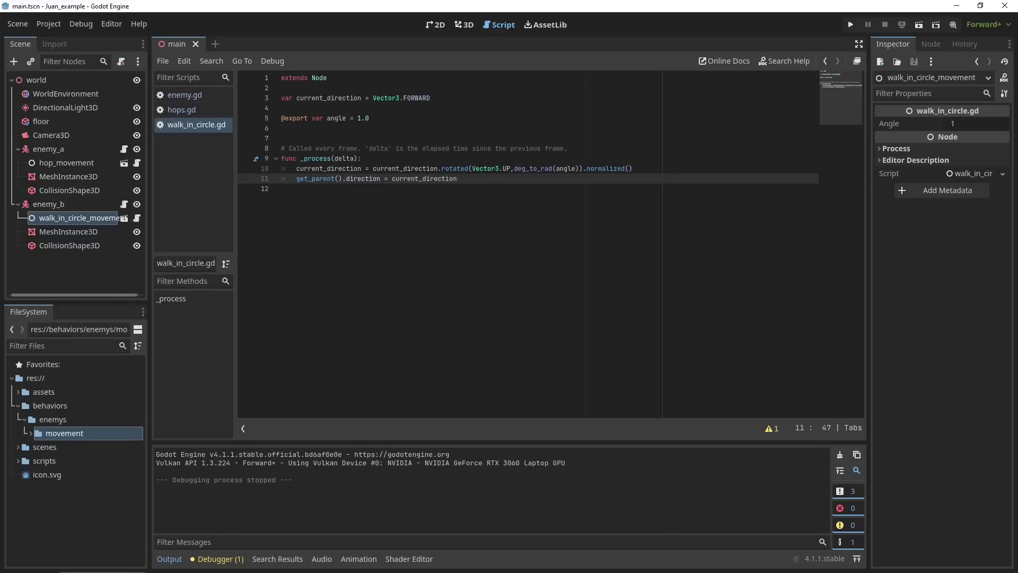
mouse_move(296, 178)
mouse_down()
mouse_move(312, 180)
mouse_move(297, 189)
mouse_up()
click(283, 189)
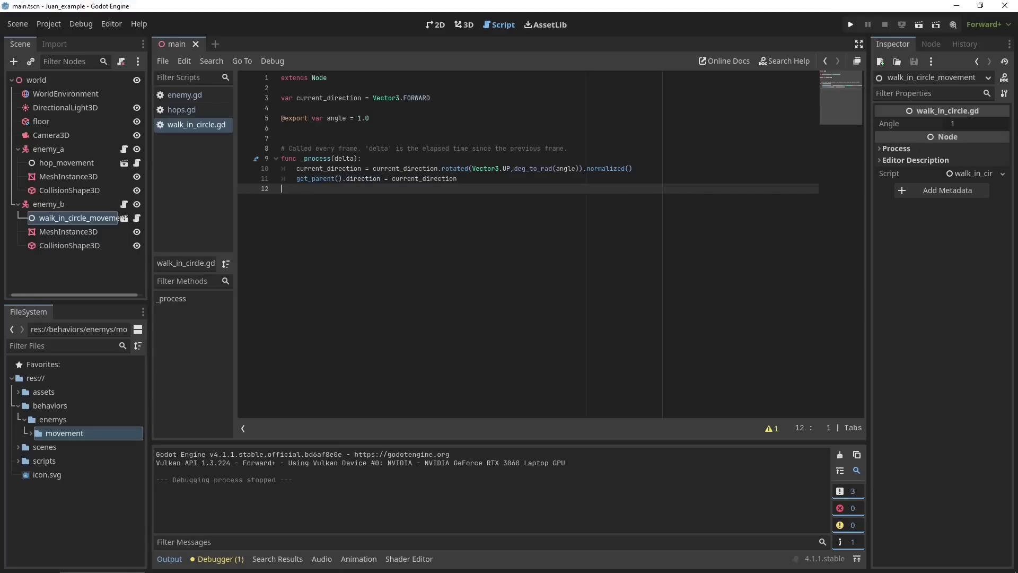
- Run the project to watch both enemies move, close the game window and return to the 3D view
key(F5)
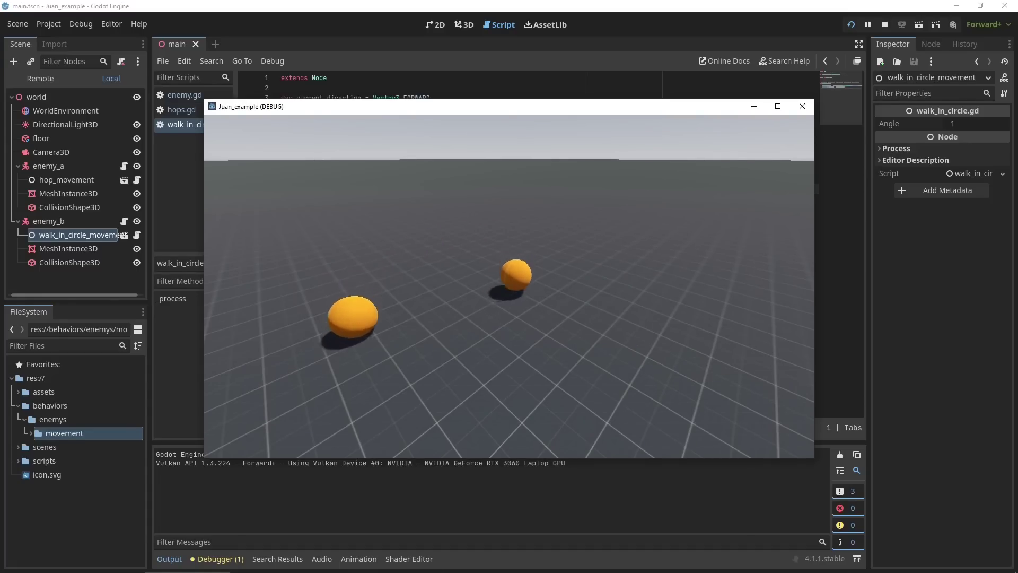
click(801, 107)
click(464, 25)
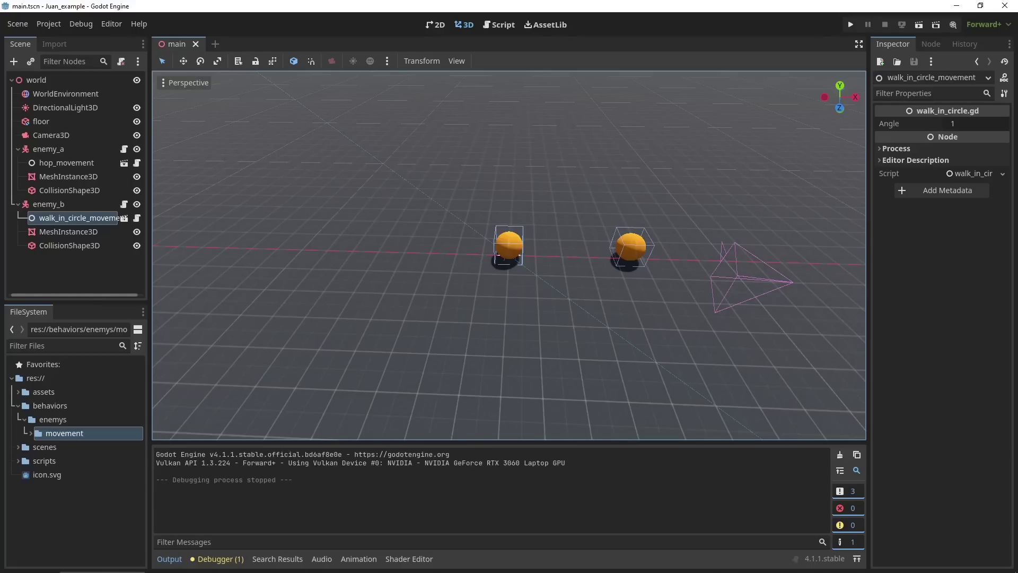
- Instantiate hop_movement.tscn from the behaviors/enemys/movement folder under enemy_b, directly below walk_in_circle_movement, and compare the two nodes' properties
click(31, 433)
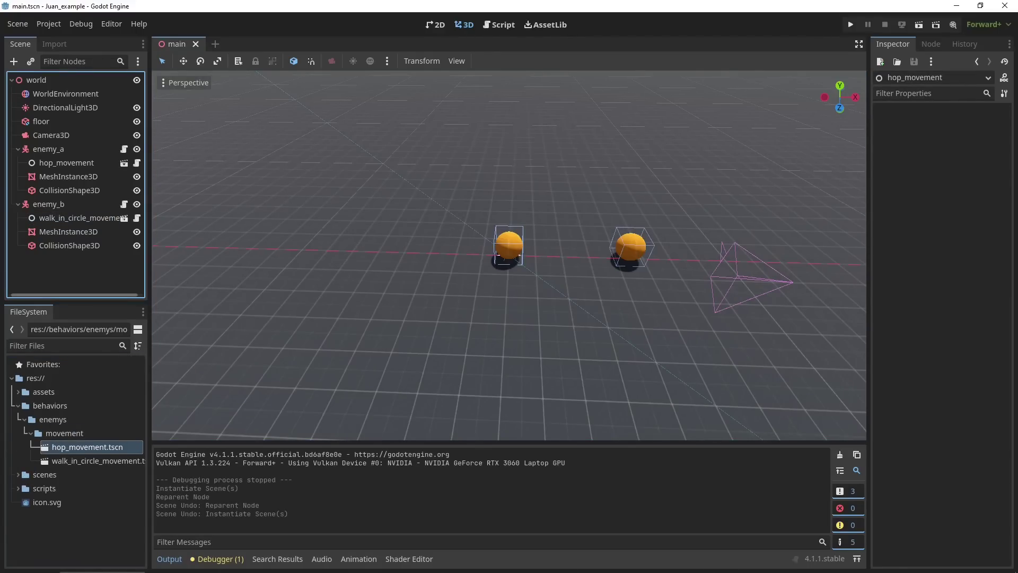
drag(87, 447, 58, 227)
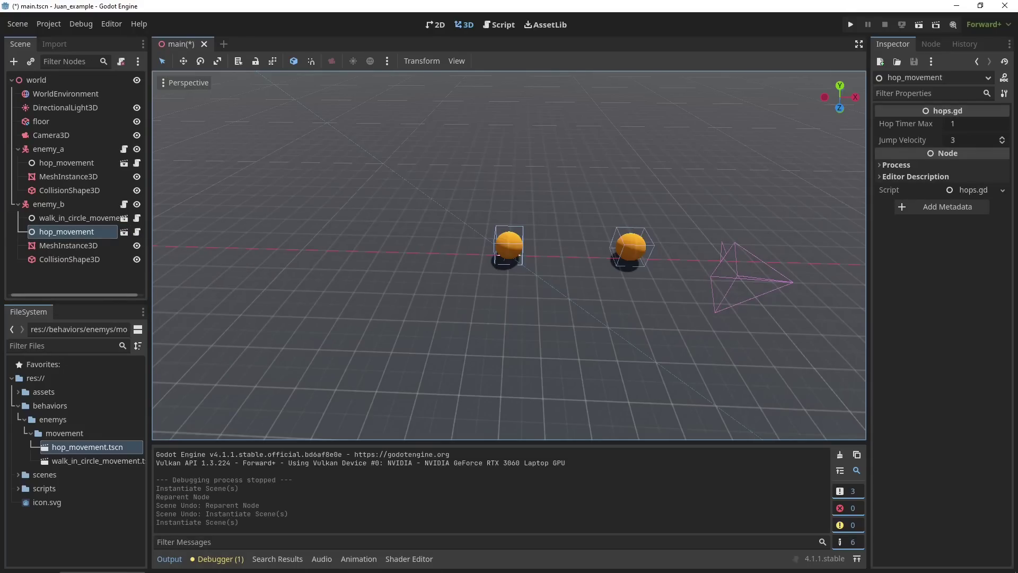
click(72, 218)
click(69, 232)
click(72, 218)
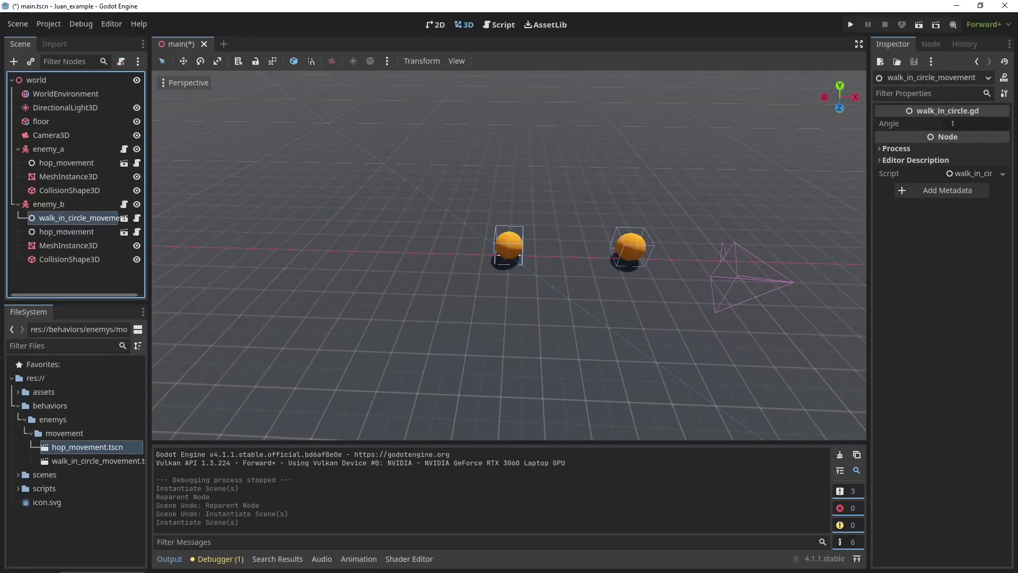
click(69, 232)
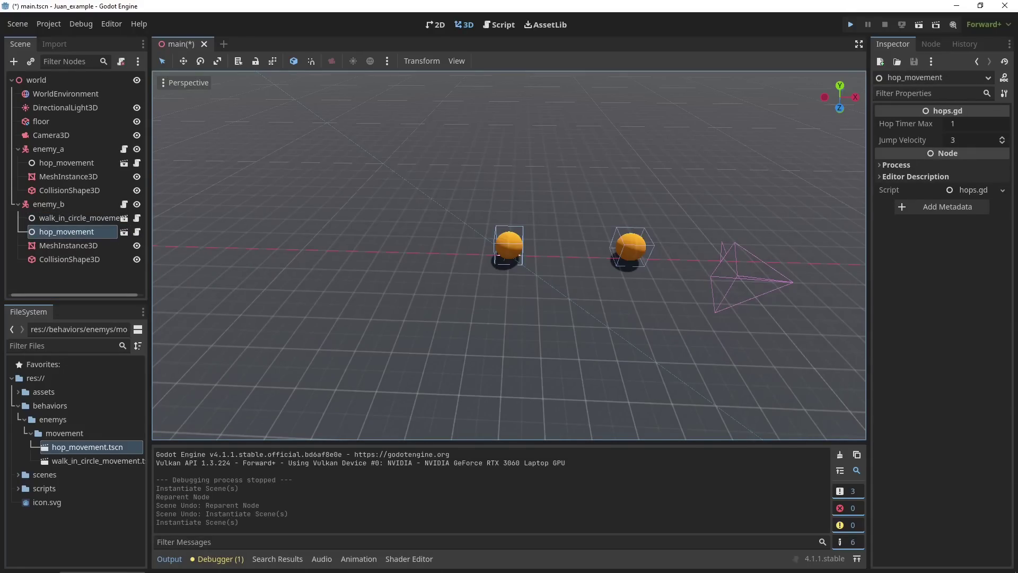
- Test-run the project with both behaviors on enemy_b, close the game, and check its two movement nodes
key(F5)
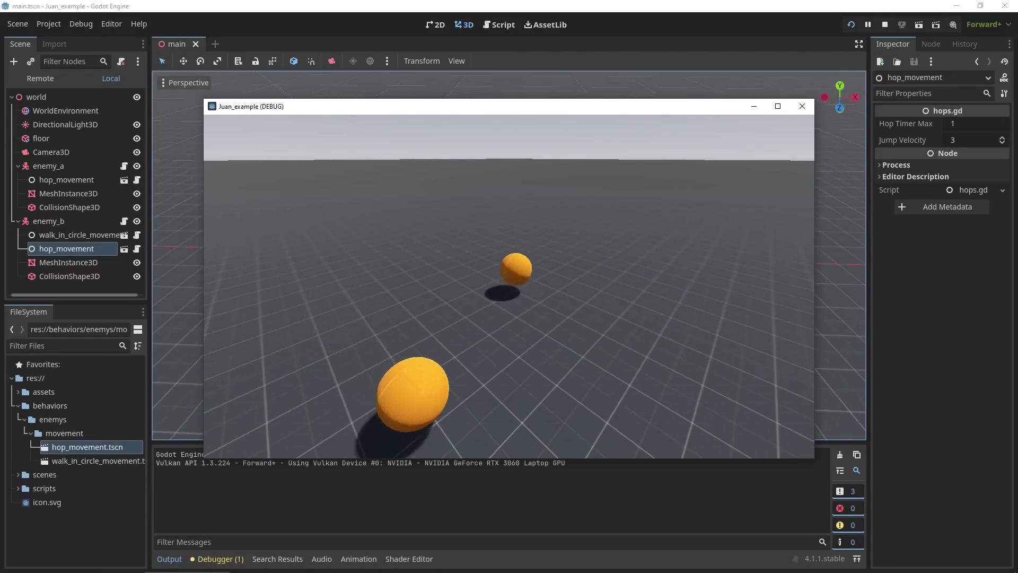
click(802, 106)
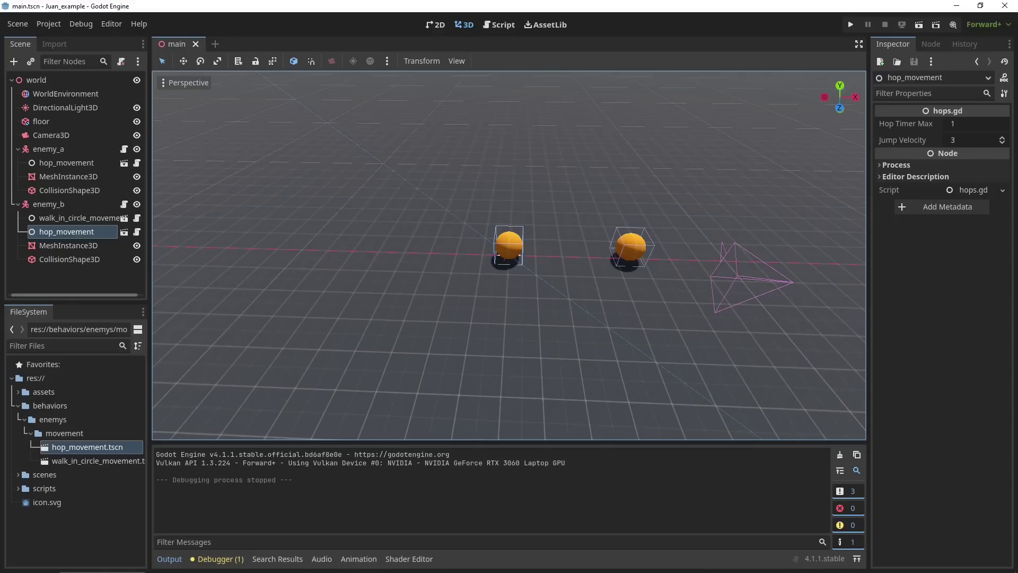
click(73, 217)
click(67, 231)
- Revisit the thread's reply about child nodes with scripts in the browser and inspect enemy_b and its movement nodes in Godot
key(alt+Tab)
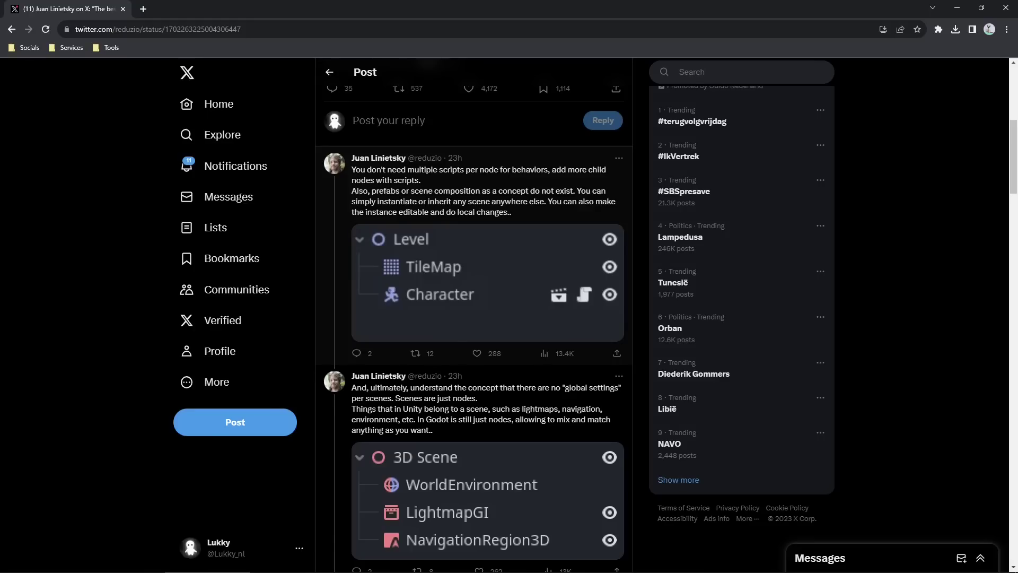
key(alt+Tab)
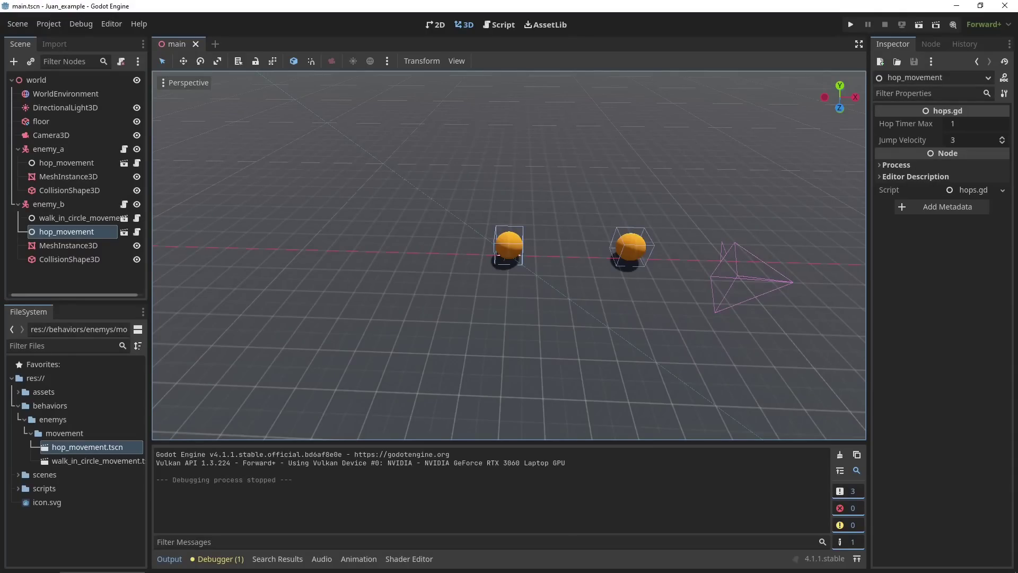
click(49, 204)
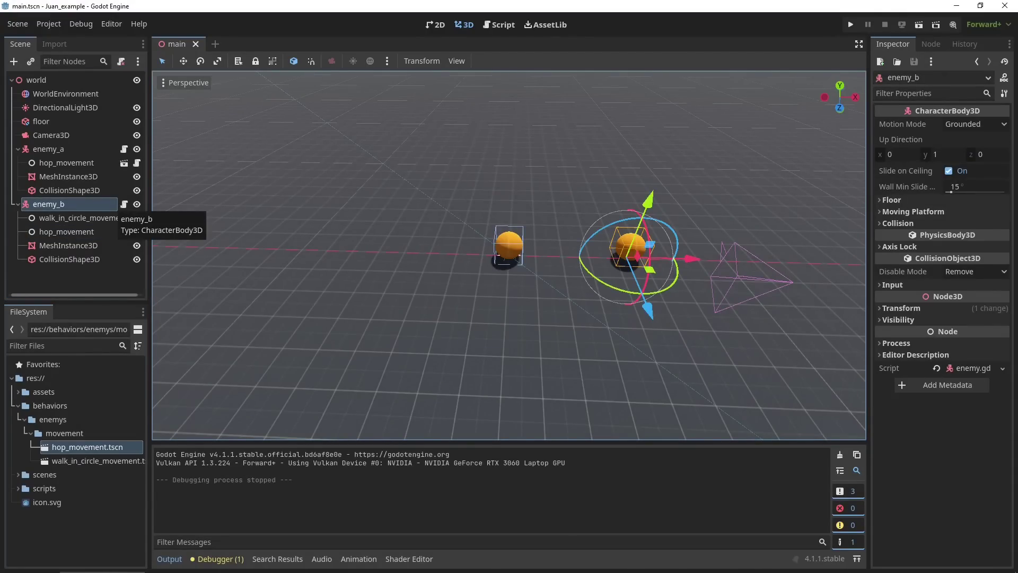
click(88, 218)
click(85, 232)
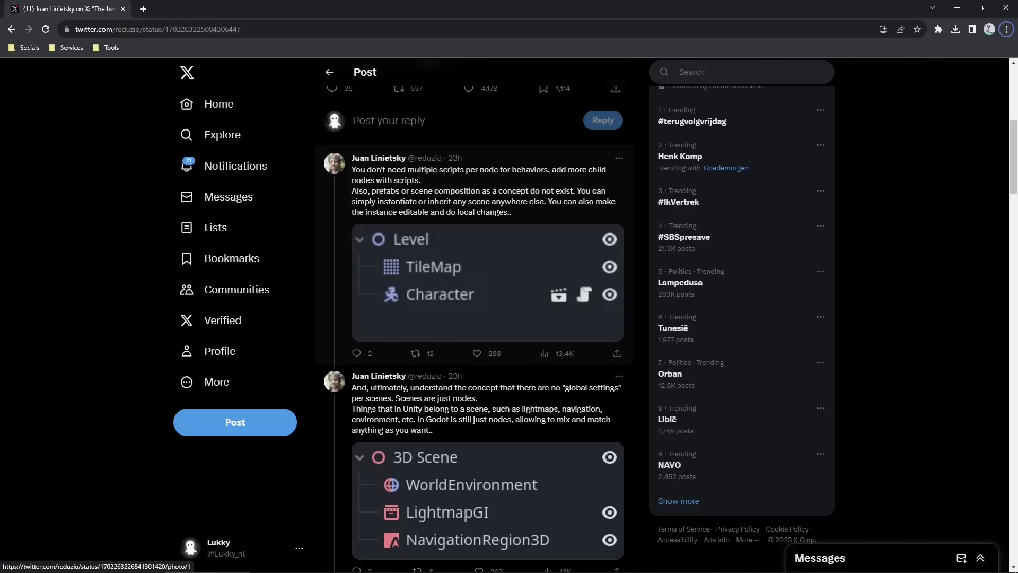
- Switch to Godot, collapse enemy_b and start saving its branch as a new scene, choosing res://scenes as the destination
key(alt+Tab)
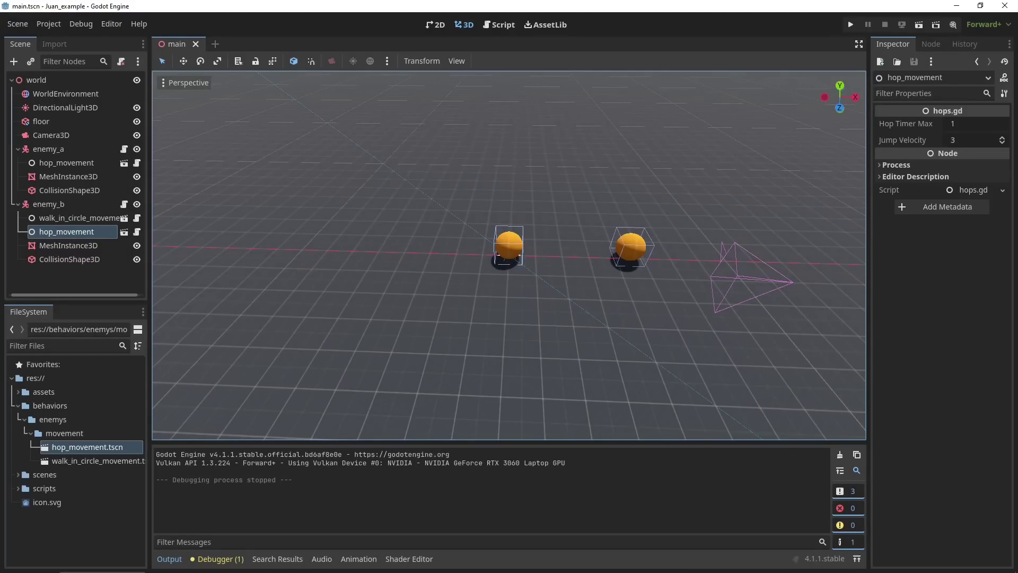
click(18, 204)
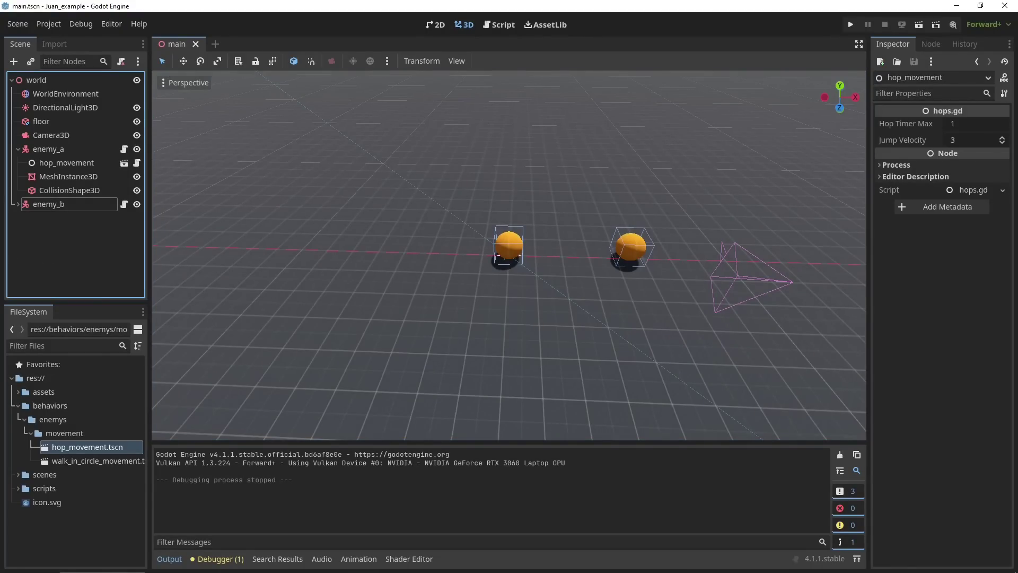
click(53, 204)
right_click(64, 205)
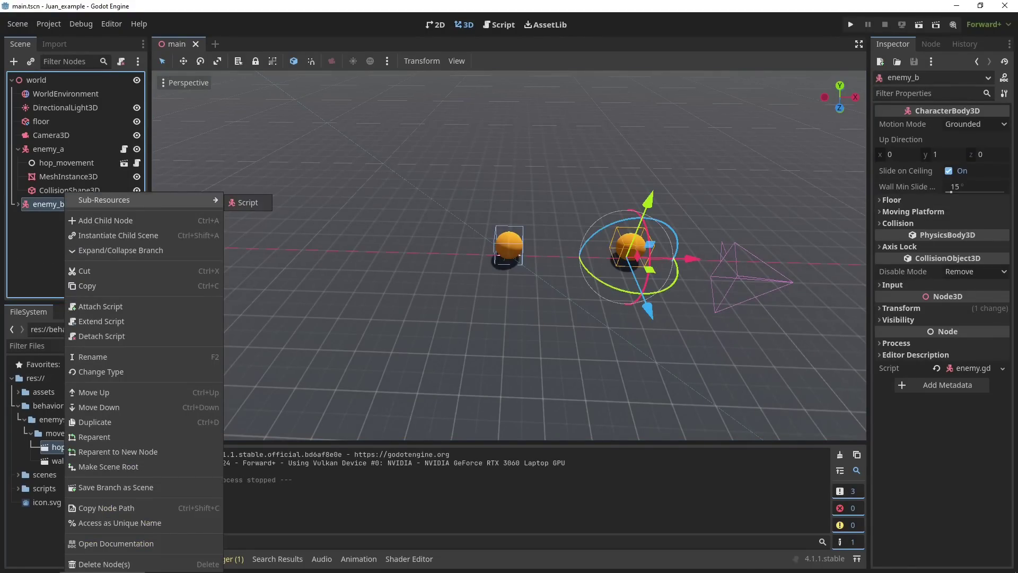
click(116, 487)
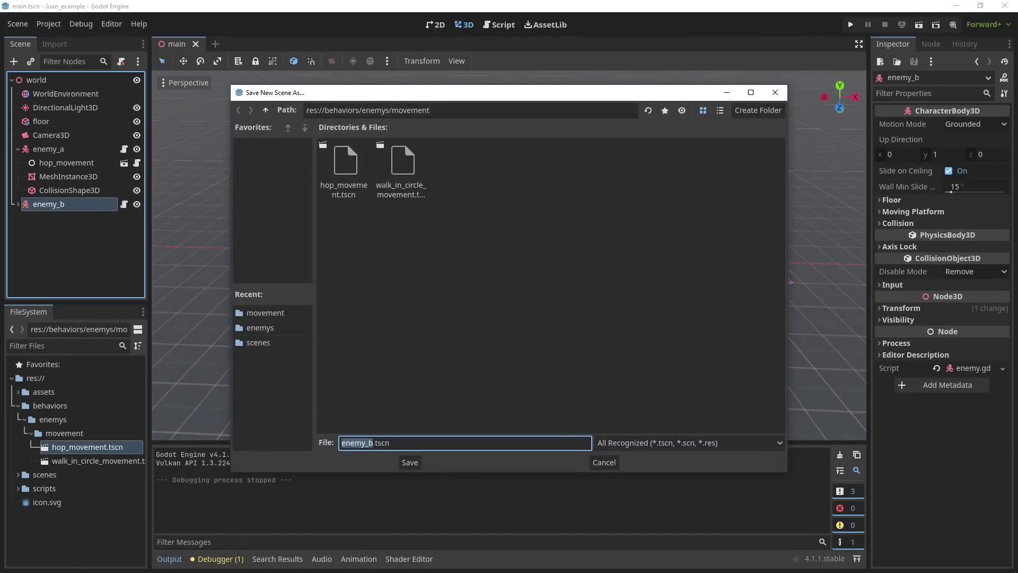
click(265, 110)
click(266, 109)
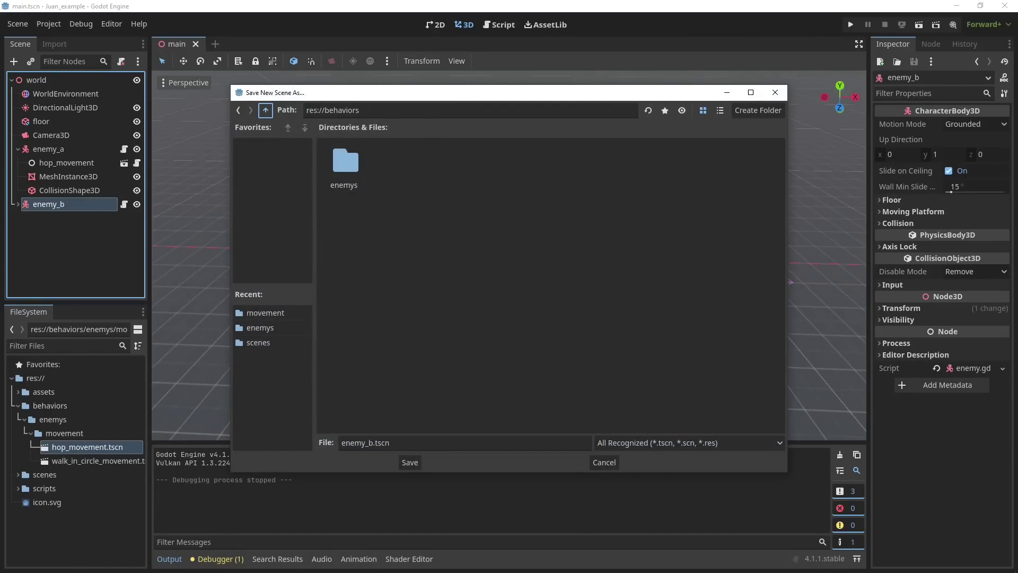
click(266, 110)
double_click(459, 165)
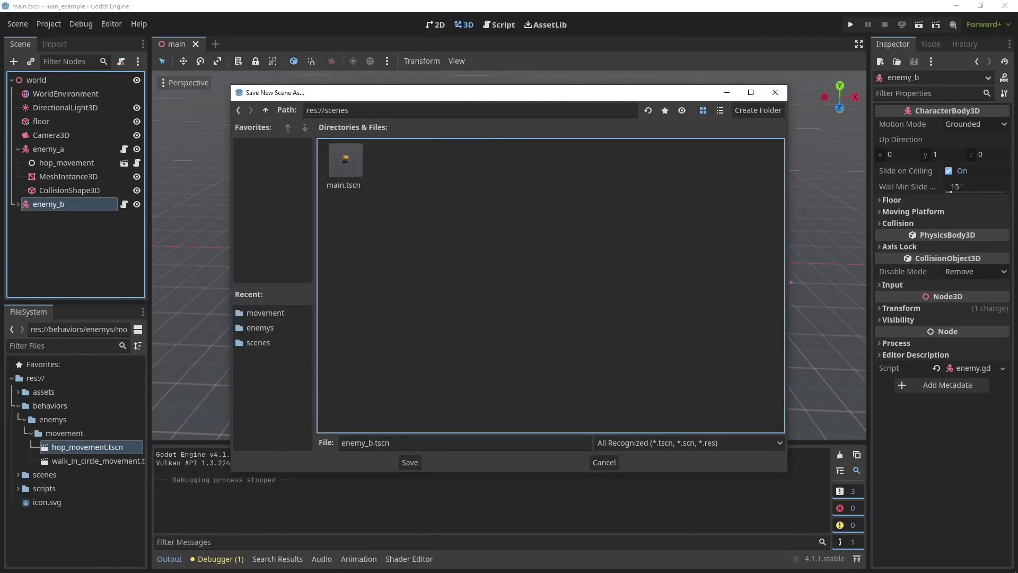
- Create an enemys folder inside res://scenes and save the branch in it as enemy_b.tscn
click(757, 109)
text(ENEMT)
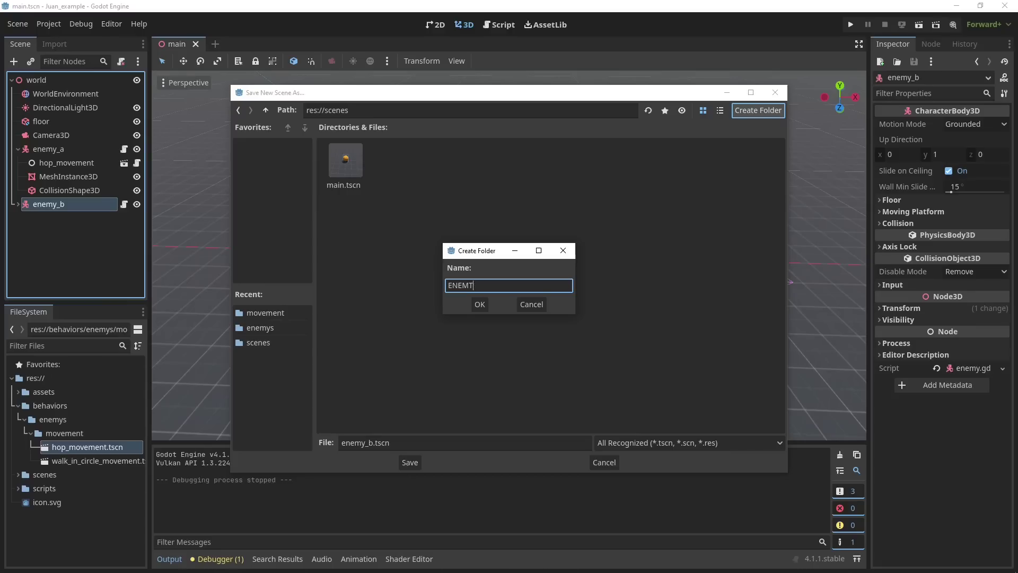
key(BackSpace)
key(BackSpace)
key(BackSpace)
key(BackSpace)
key(BackSpace)
text(enemyt)
key(Return)
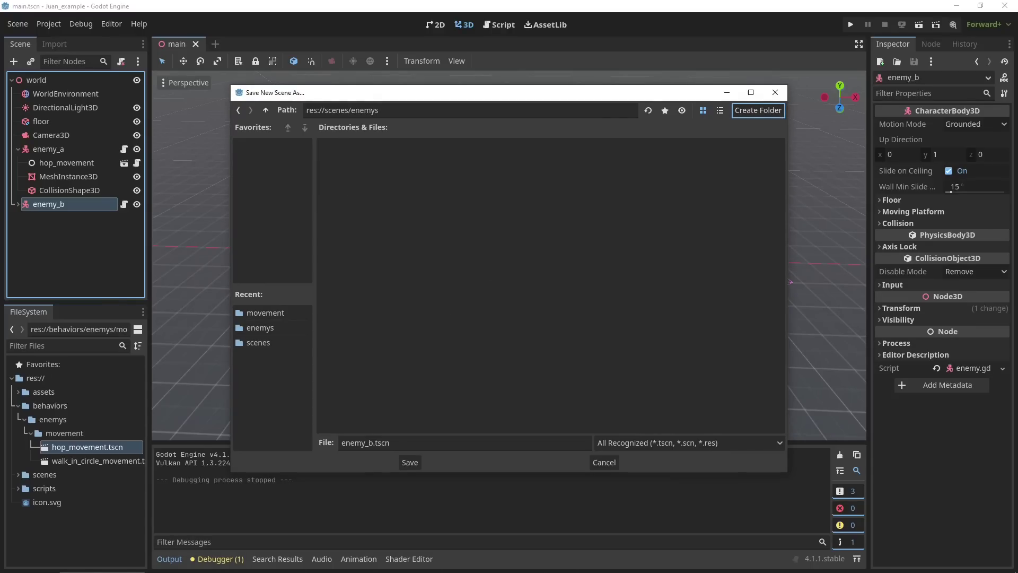
click(409, 462)
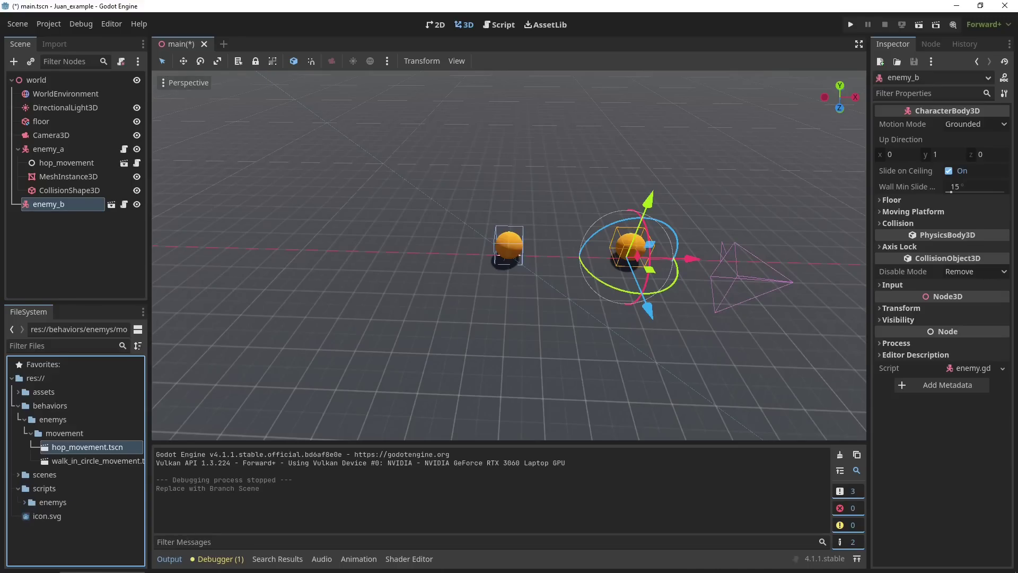
- Place three additional instances of enemy_b.tscn around the existing enemies in the 3D view and select all enemy_b nodes
drag(69, 502, 490, 180)
drag(69, 501, 597, 183)
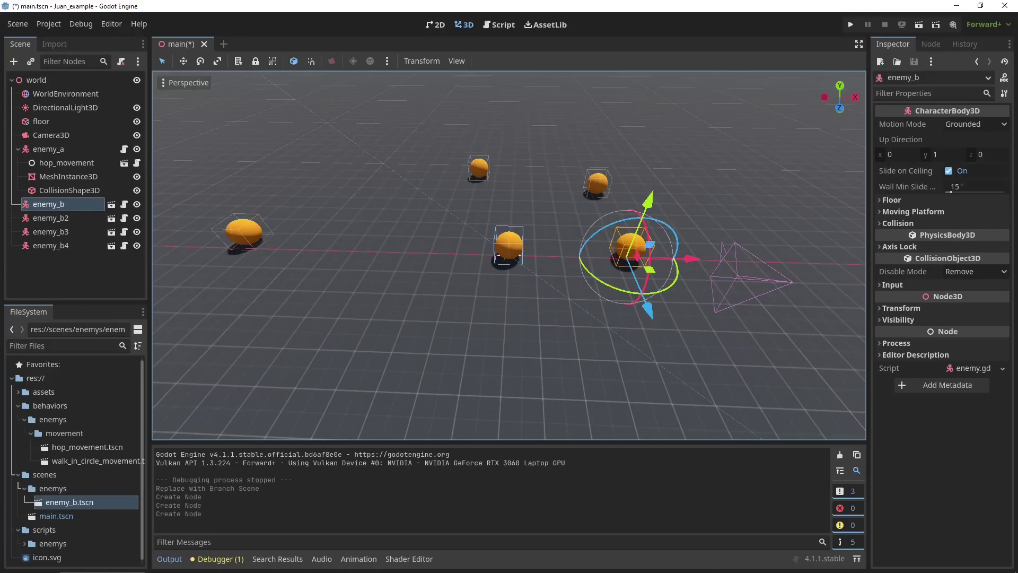
click(51, 246)
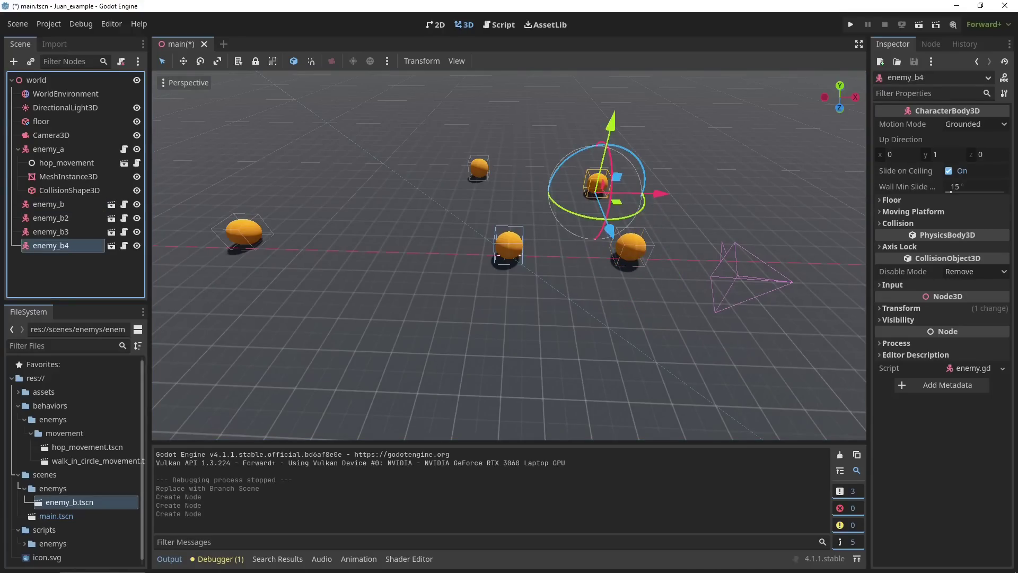
shift+click(49, 205)
- Focus on the original enemy_b instance and make it local to the main scene
double_click(27, 204)
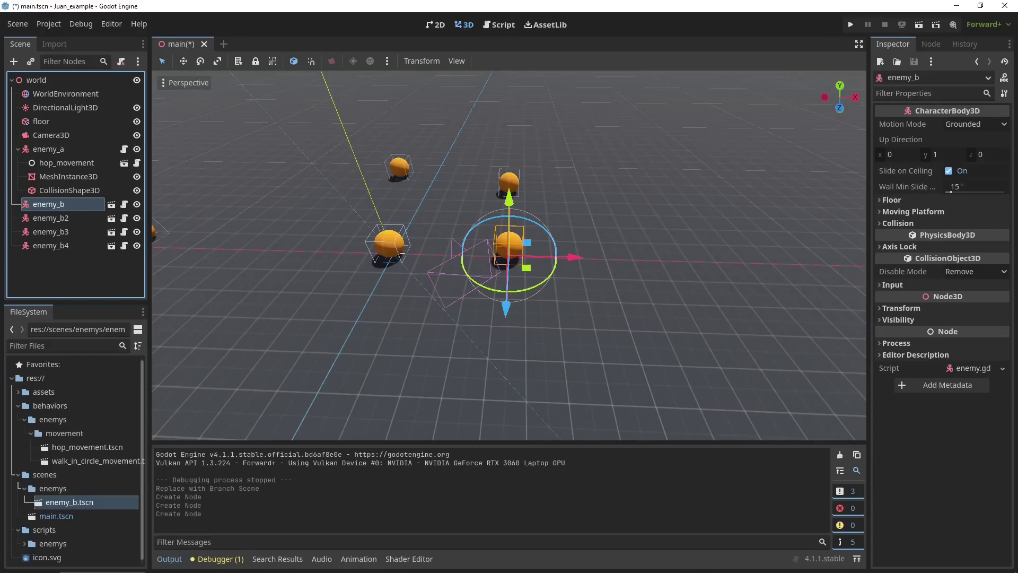
right_click(51, 204)
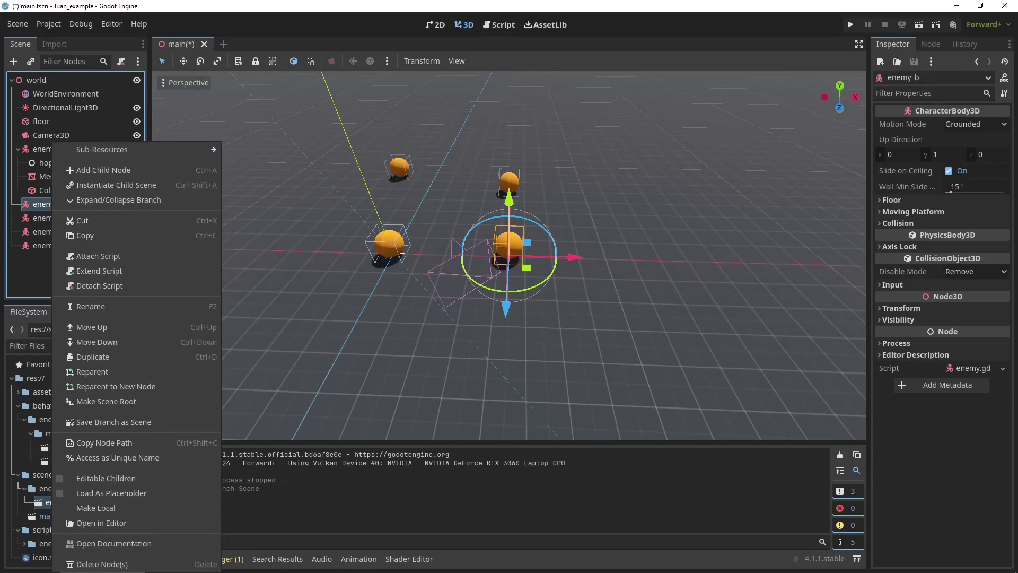
click(96, 507)
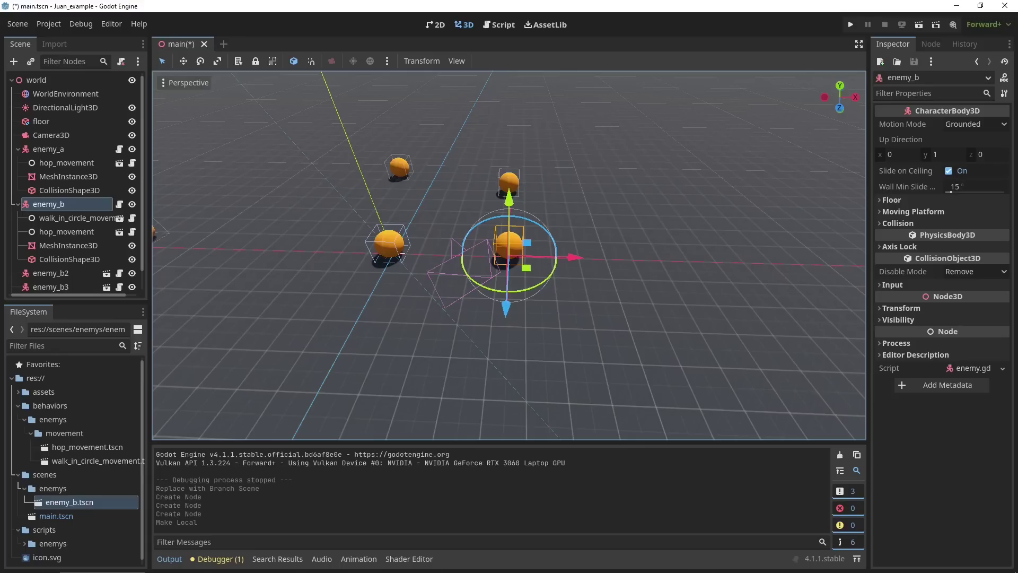
- Delete the three extra instances enemy_b2, enemy_b3 and enemy_b4 from the main scene
scroll(80, 254, down, 1)
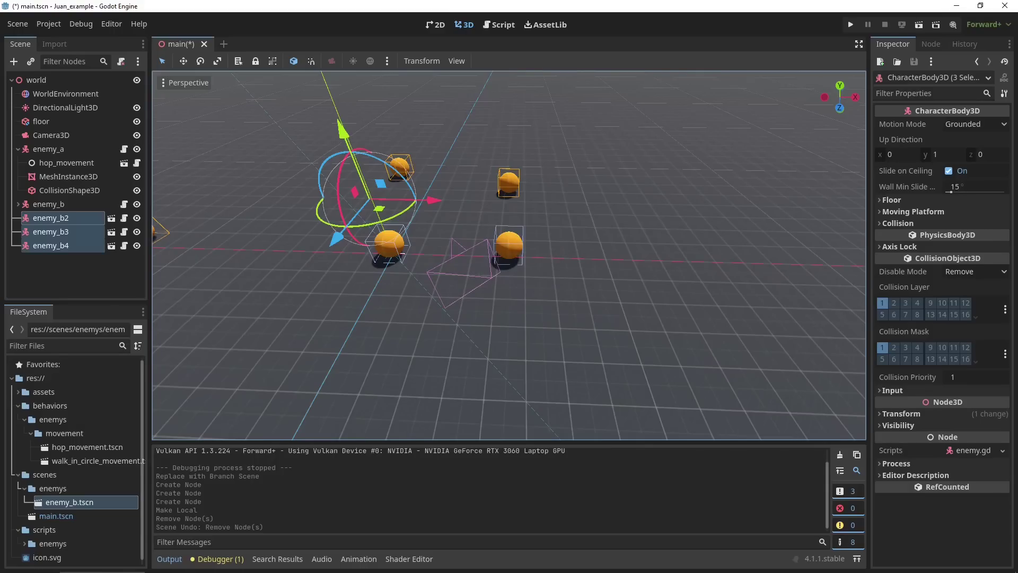
right_click(41, 231)
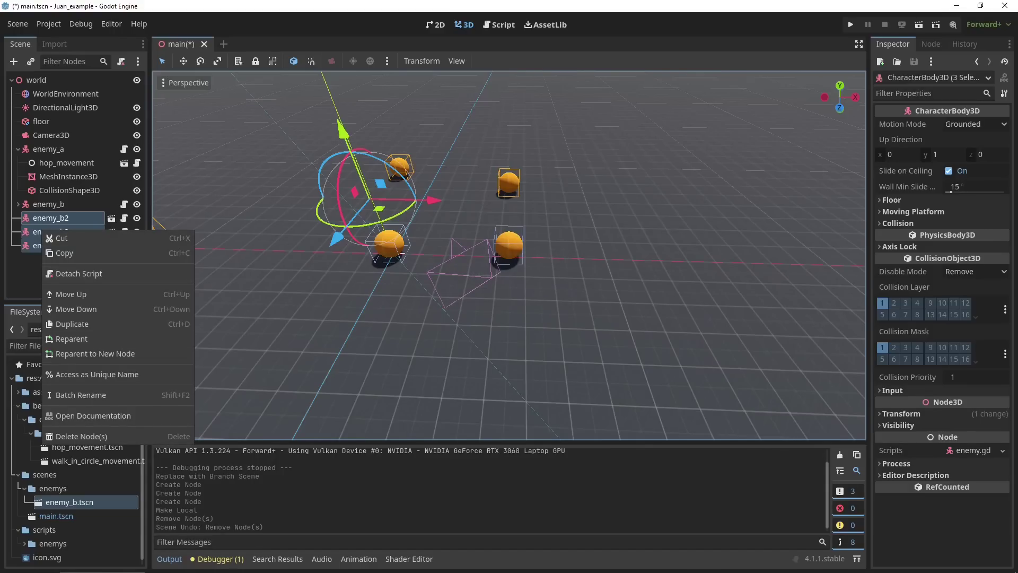
click(80, 435)
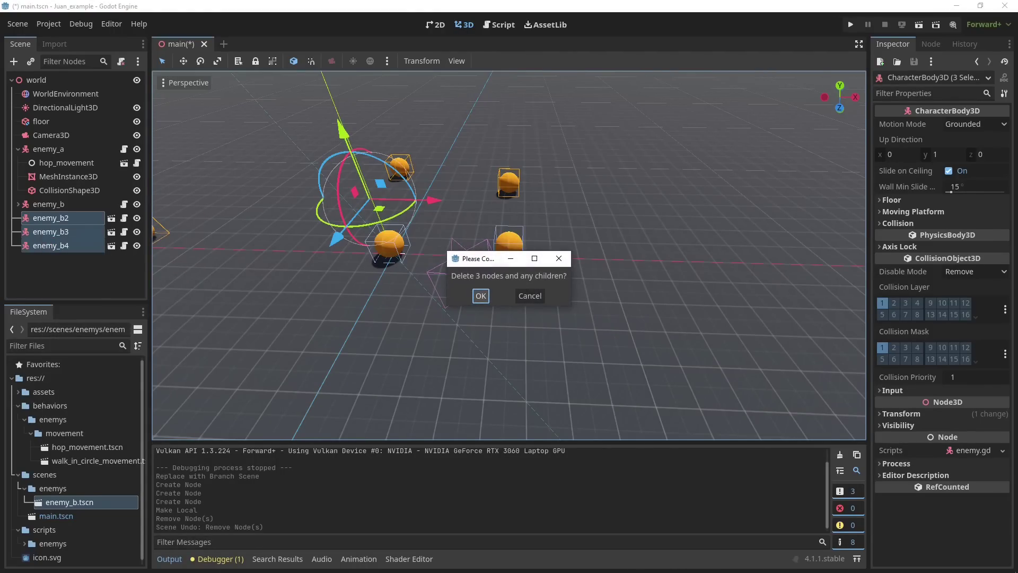
key(Return)
- Read further down the thread in the browser, return to Godot and highlight every node from world to enemy_b
key(alt+Tab)
scroll(488, 318, down, 3)
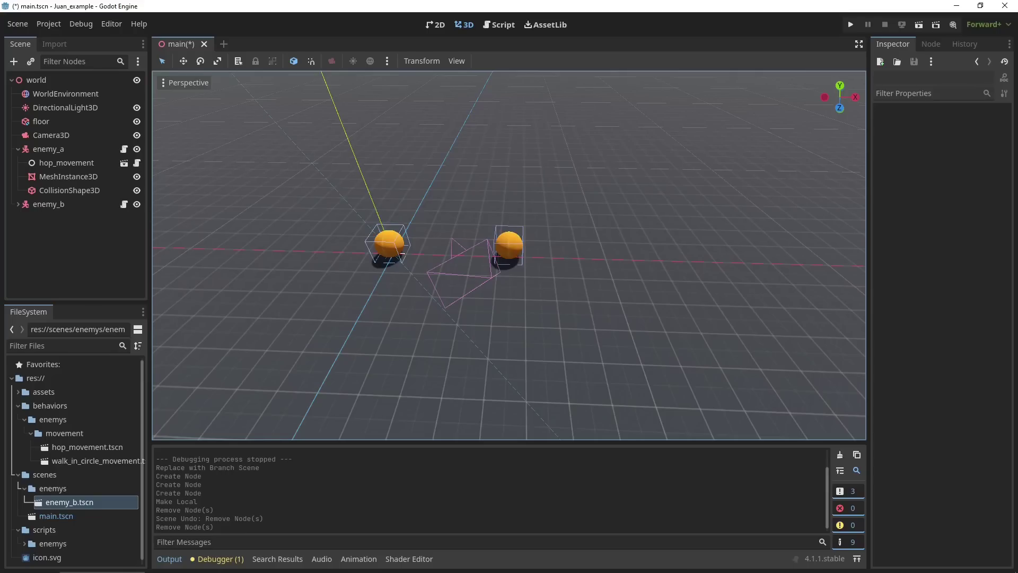
click(68, 205)
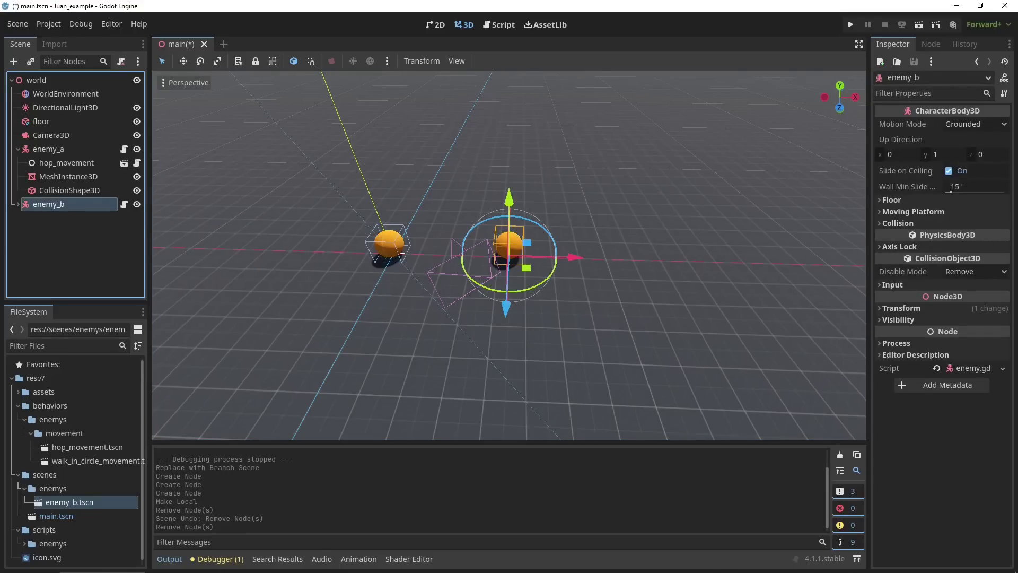
shift+click(36, 80)
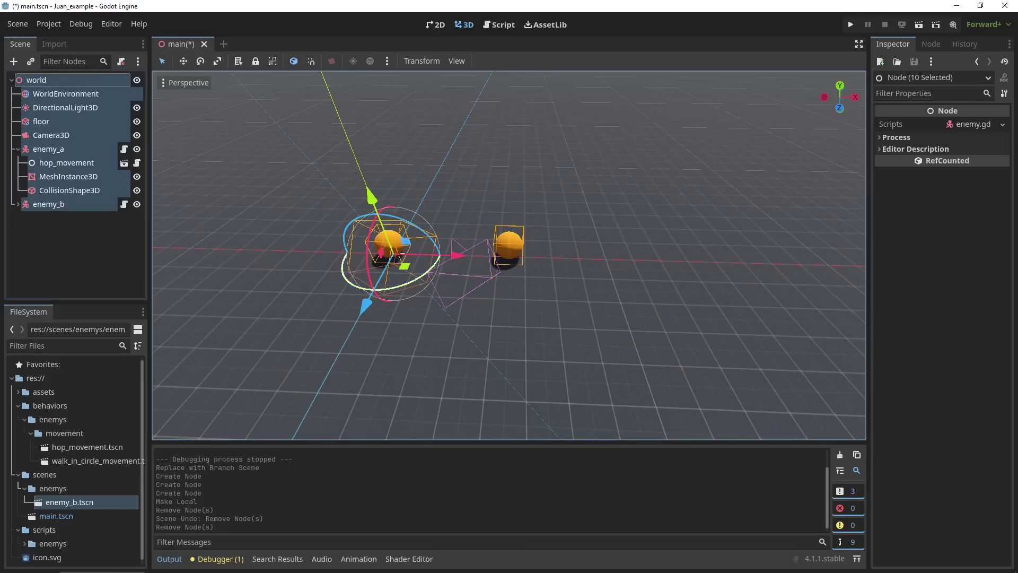
- Test-run the project, close the game and reselect the scene tree from world down to enemy_b
key(F5)
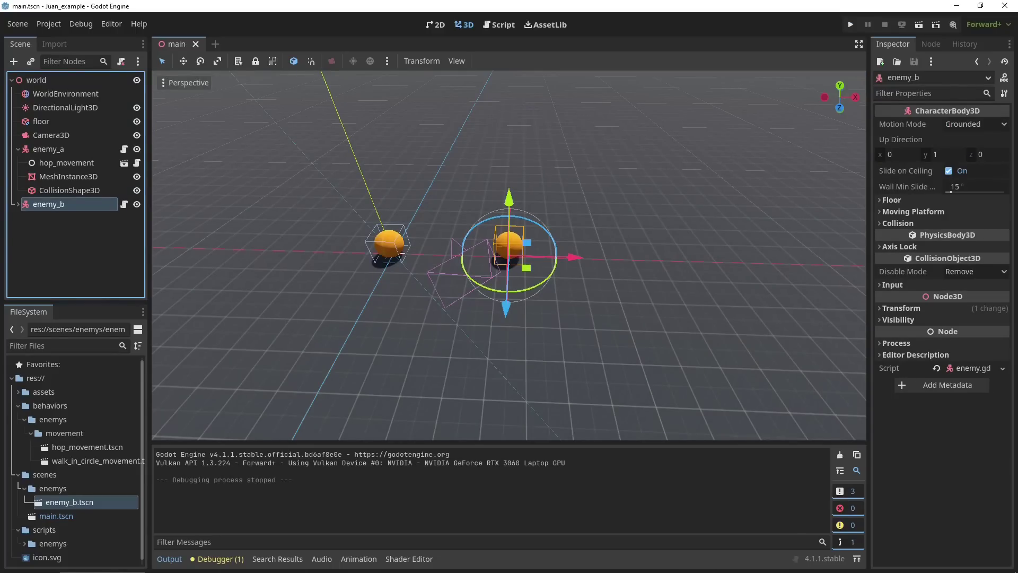
click(36, 80)
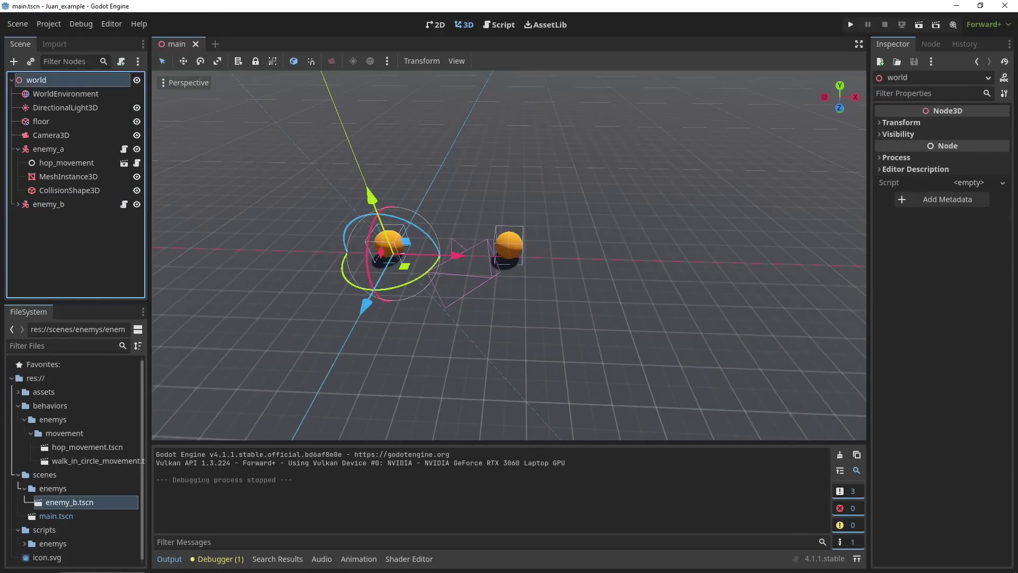
shift+click(49, 204)
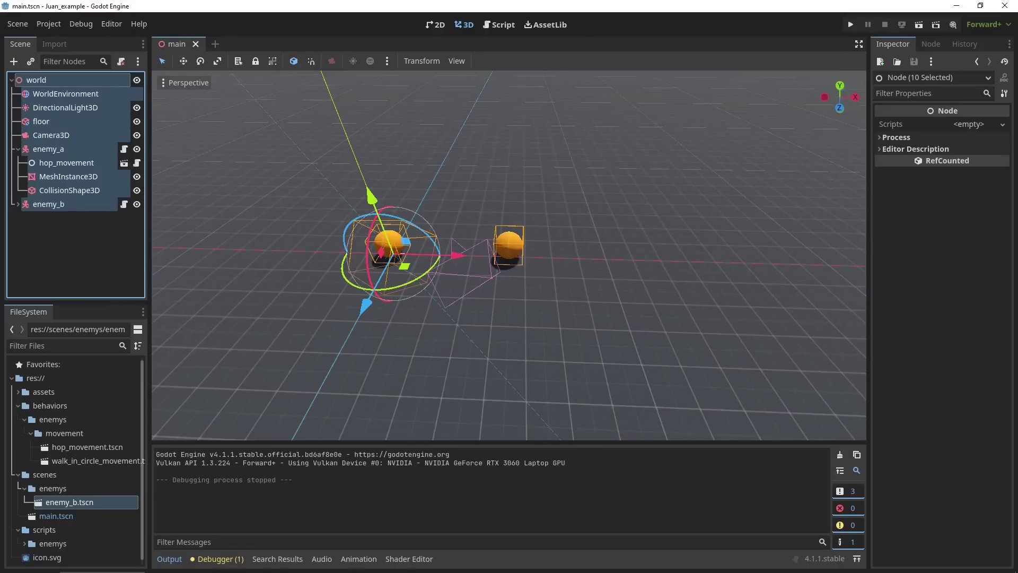
- Examine the Environment resource settings of WorldEnvironment and compare them with the world root node's properties
click(65, 94)
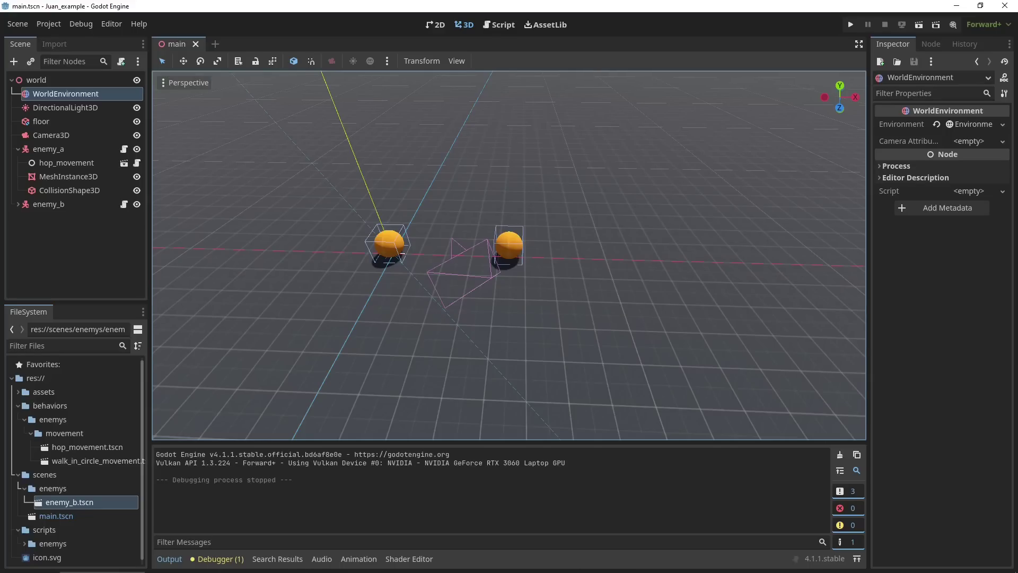
click(969, 124)
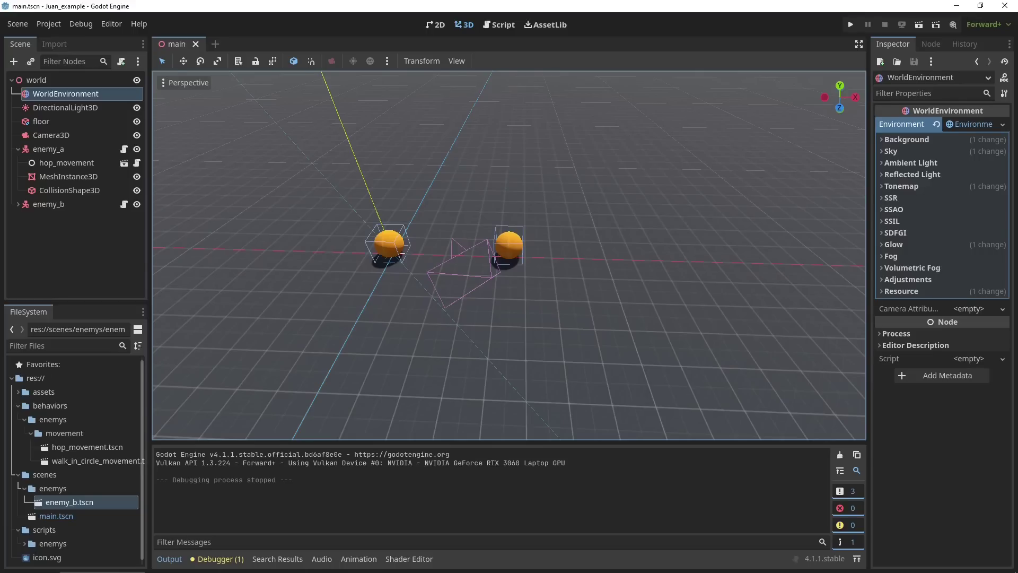
click(37, 80)
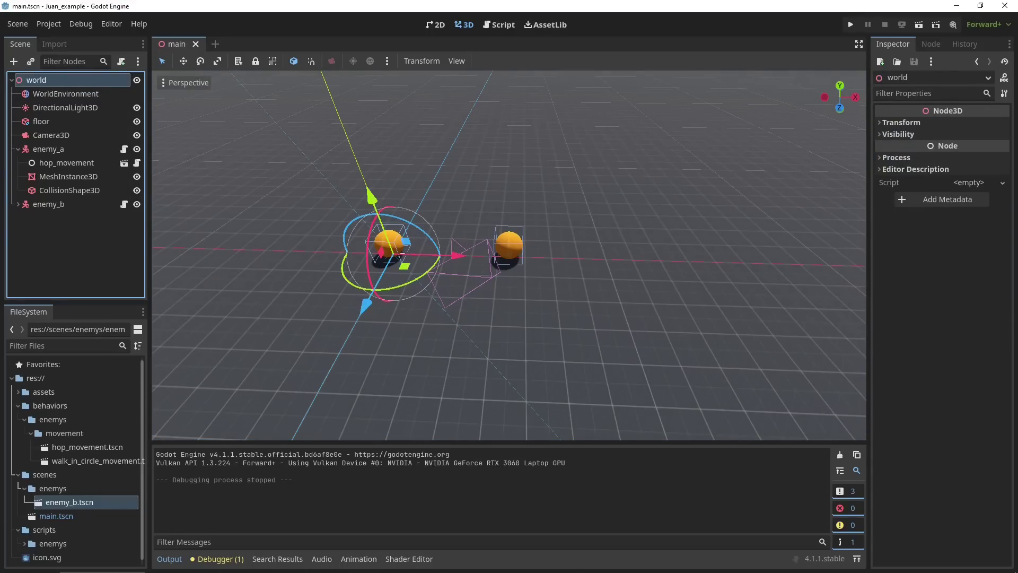
- Collapse enemy_a and select all direct children of world, from WorldEnvironment to enemy_b
click(18, 149)
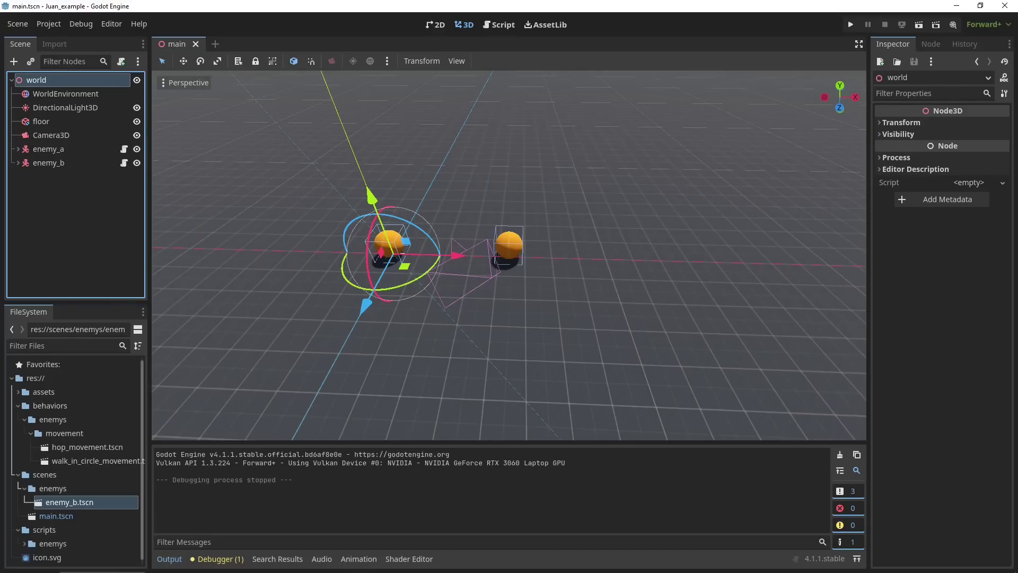
click(66, 94)
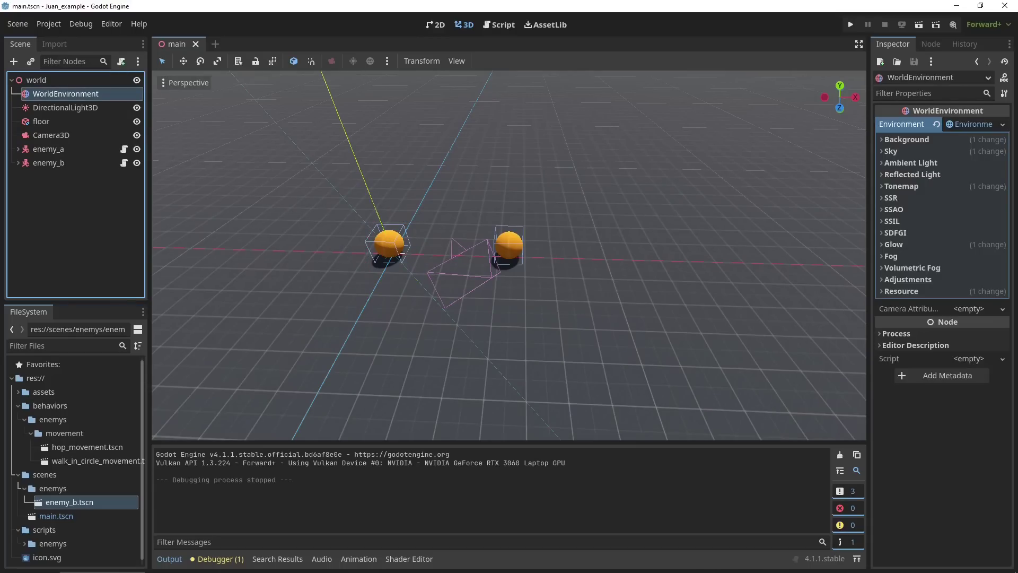
shift+click(49, 162)
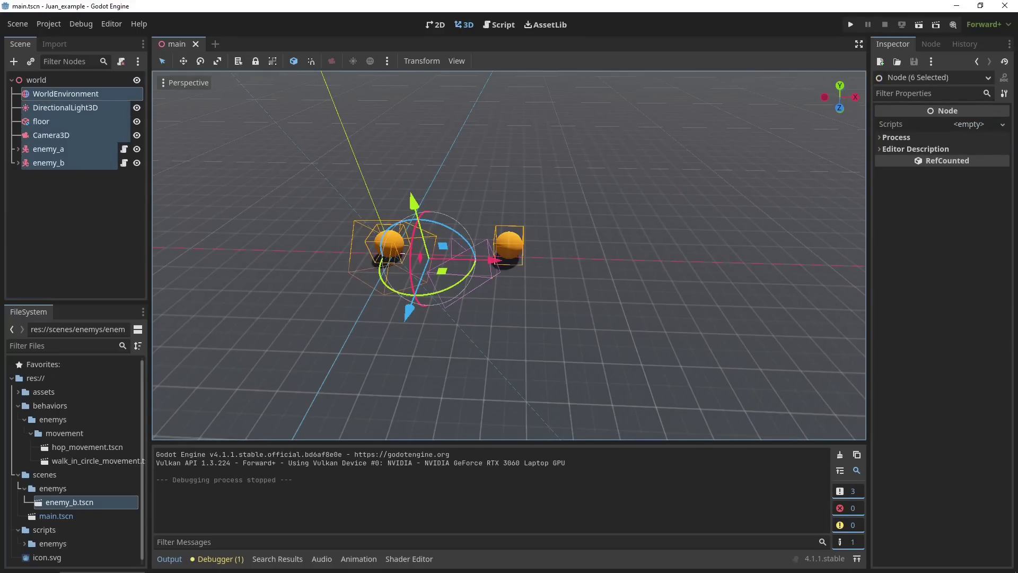
- Read the thread's replies on editor-first design and GDScript in the browser, and toggle the enemy branches in Godot's scene tree
key(alt+Tab)
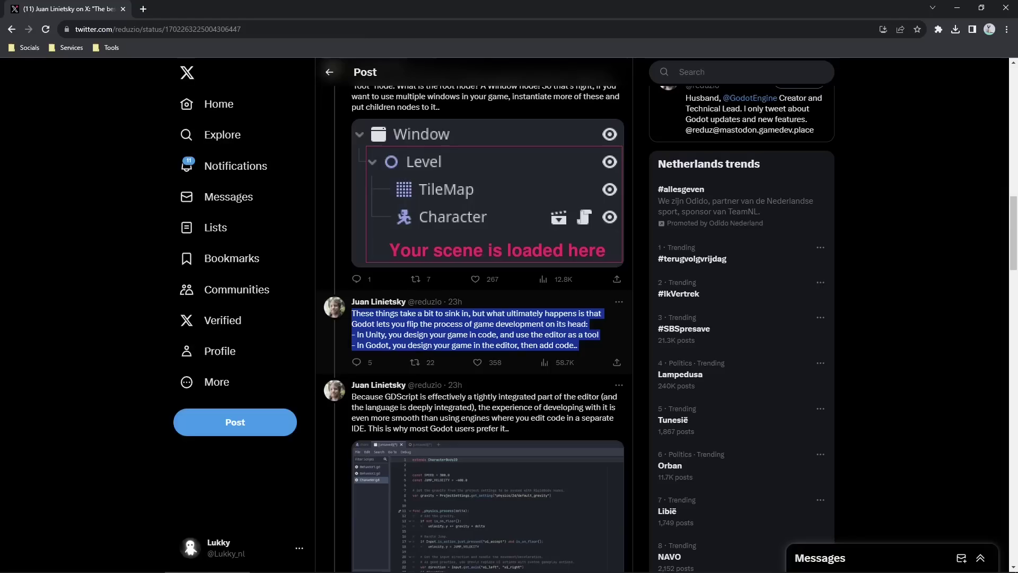
scroll(477, 318, down, 2)
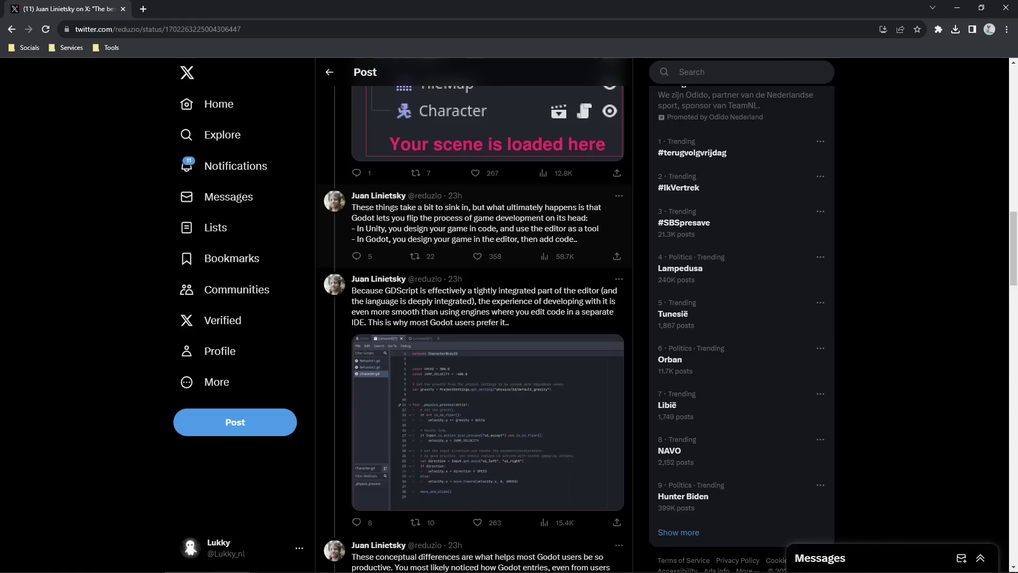
key(alt+Tab)
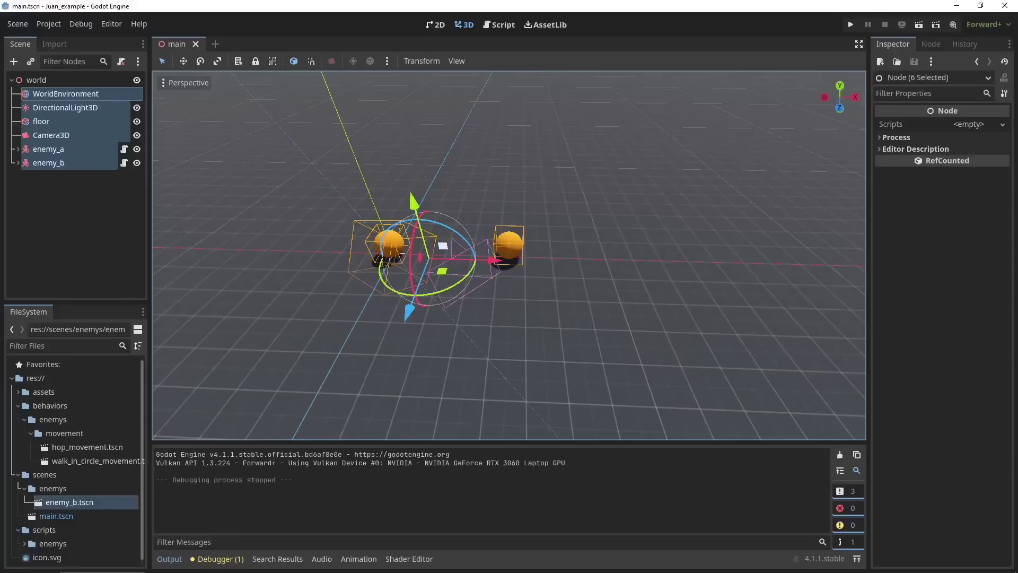
click(75, 228)
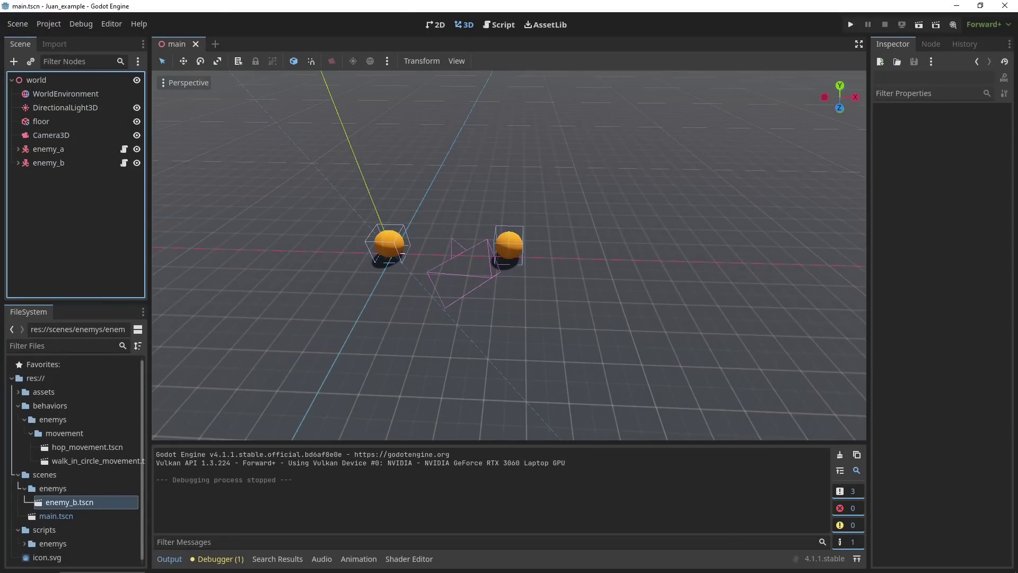
click(18, 163)
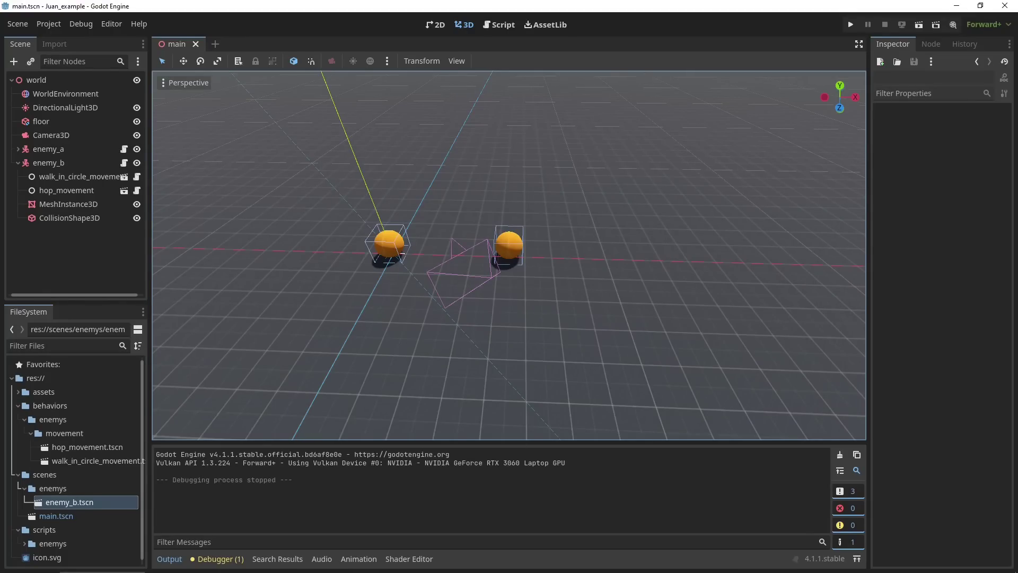
click(18, 149)
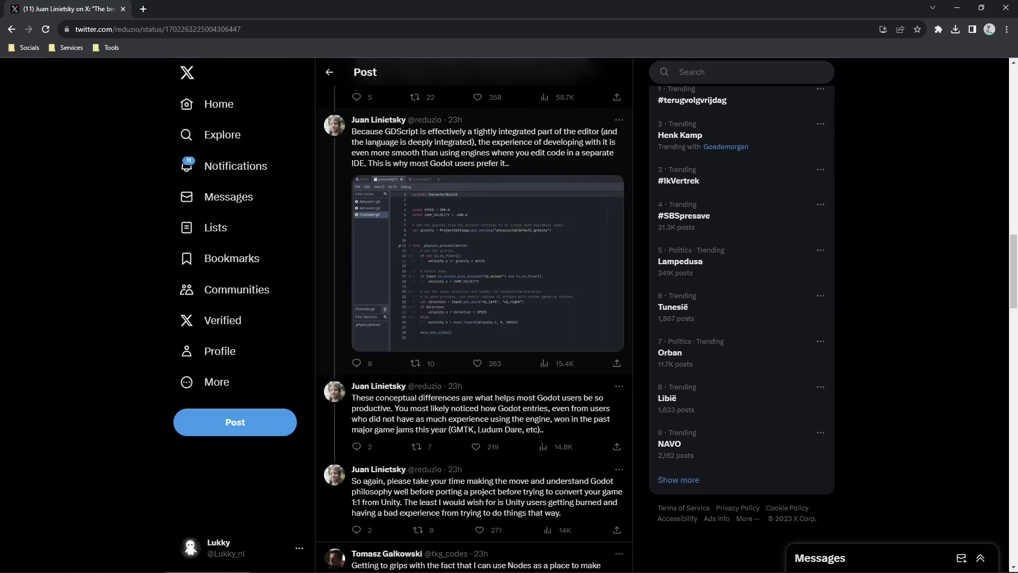
- Switch to Godot and examine the whole walk_in_circle.gd script, from its variable declarations to the _process function
key(alt+Tab)
click(499, 25)
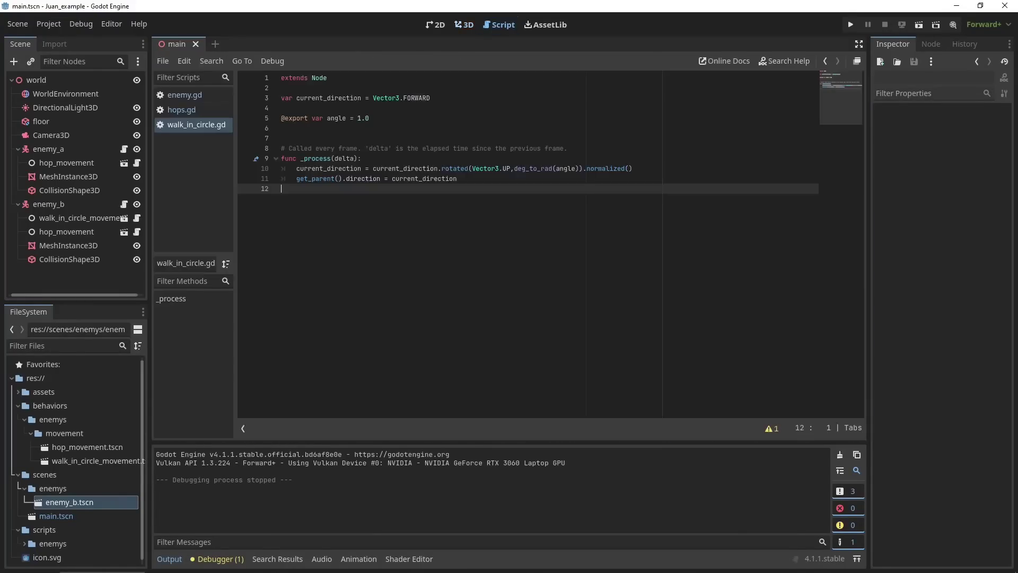
key(ctrl+a)
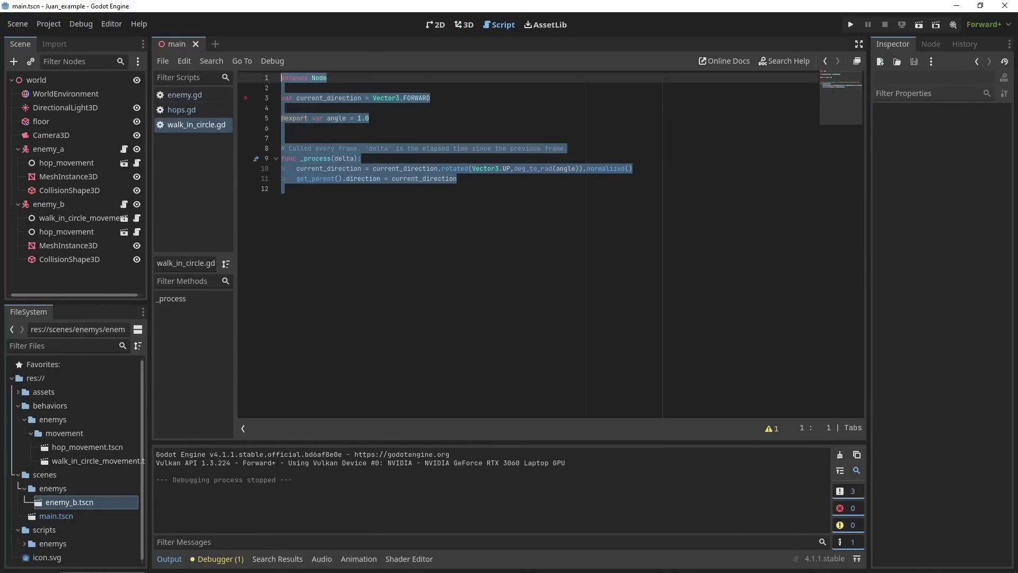
click(281, 108)
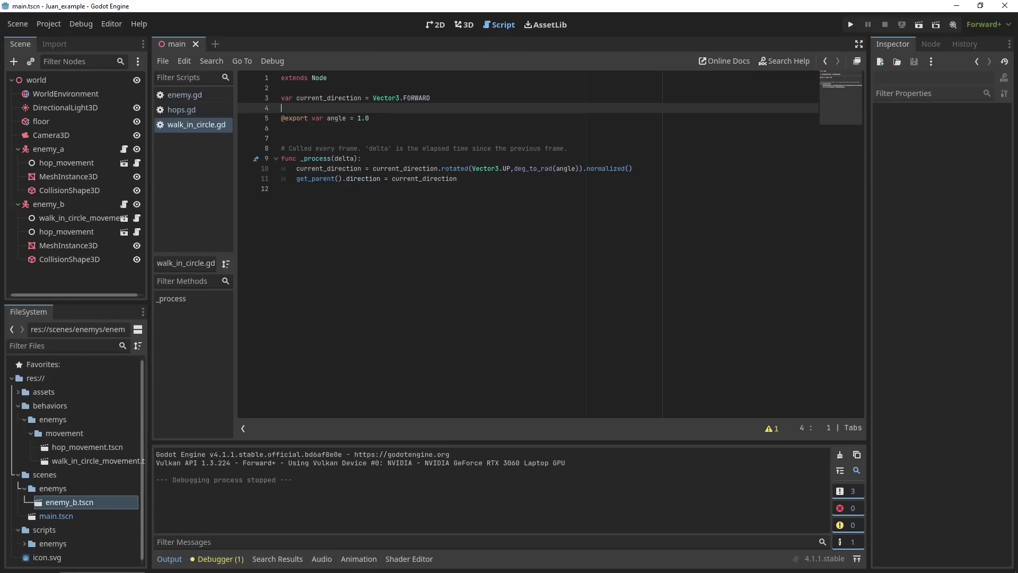
click(282, 129)
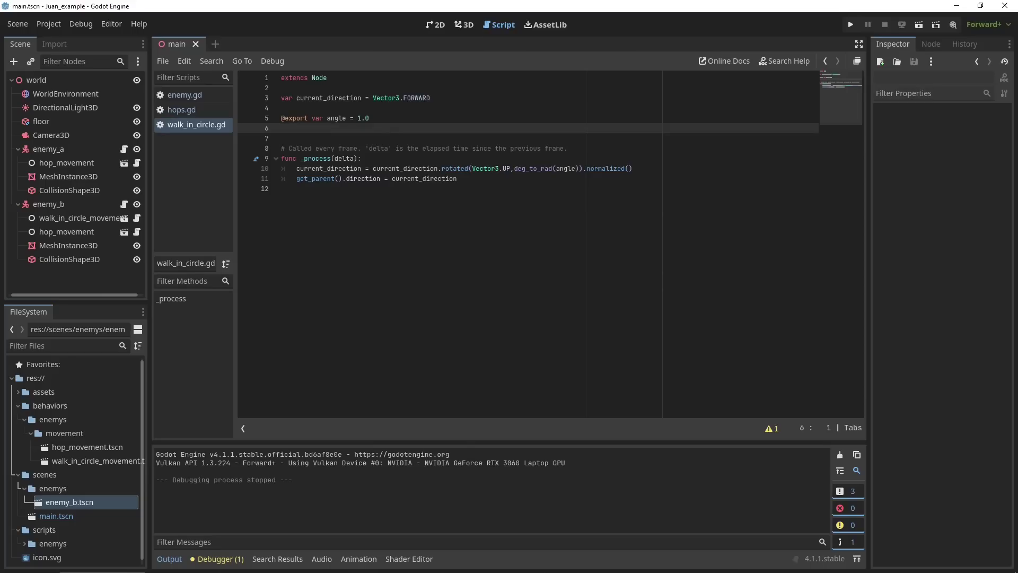
- Read the thread's closing posts in the browser on Godot's philosophy and moving from Unity, and return to Godot
key(alt+Tab)
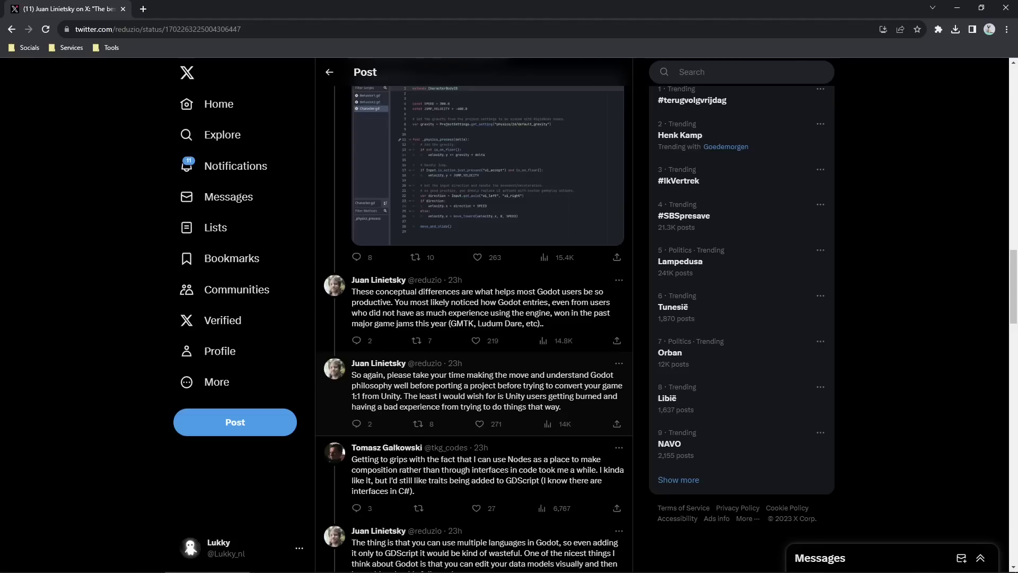
mouse_move(335, 368)
key(alt+Tab)
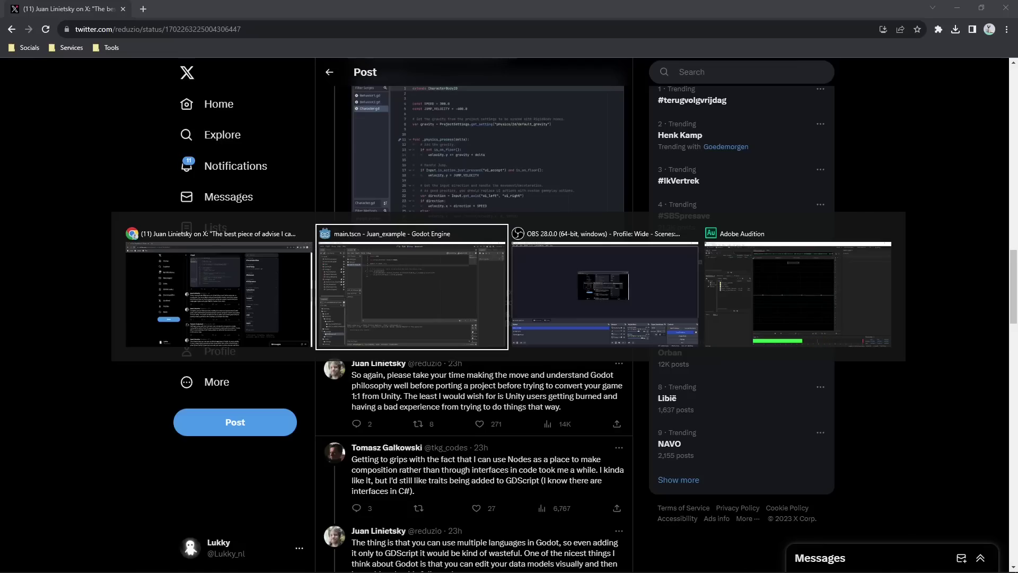